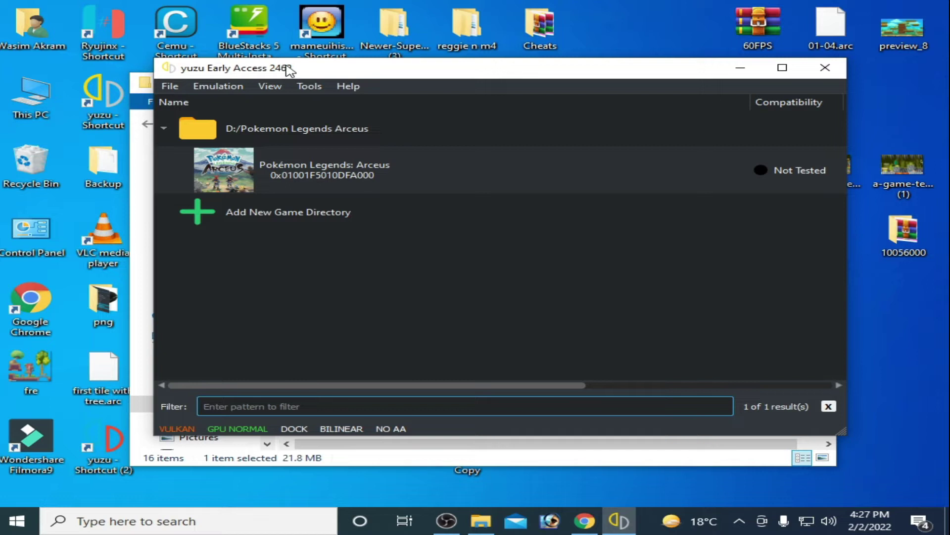
Select Pokémon Legends: Arceus and drag the yuzu window right to uncover the extracted yuzu folder.
left_click(317, 176)
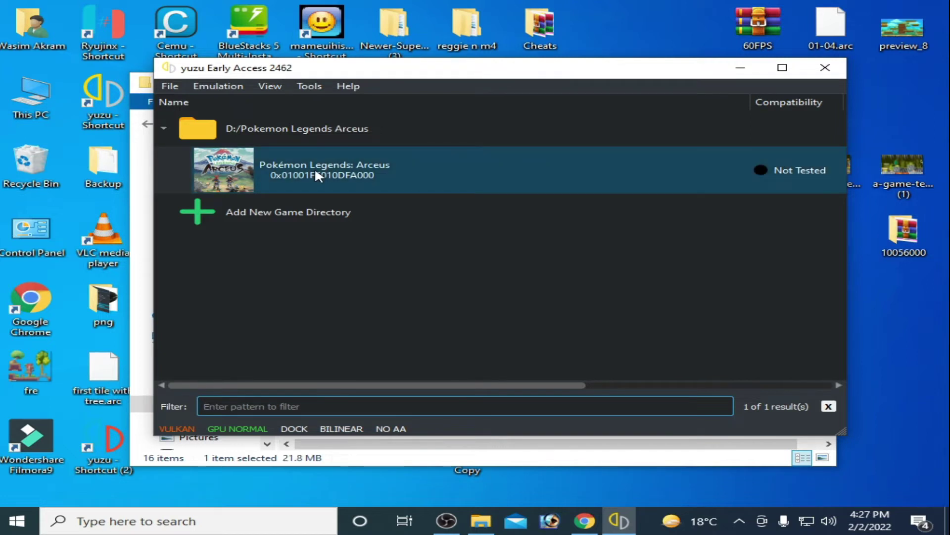
left_click_drag(308, 72, 535, 95)
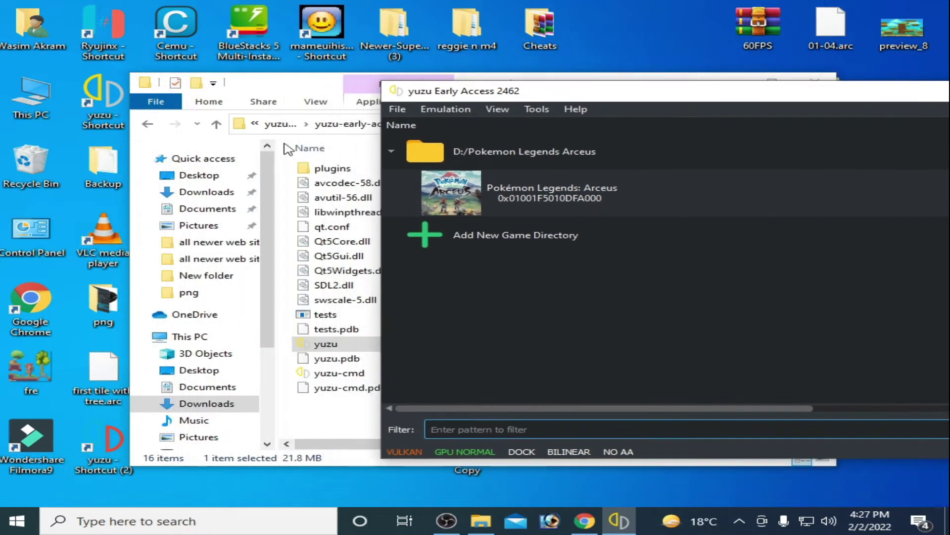
Bring File Explorer forward and go back to the Compressed folder holding yuzu-early-access-EA2462.
left_click(148, 125)
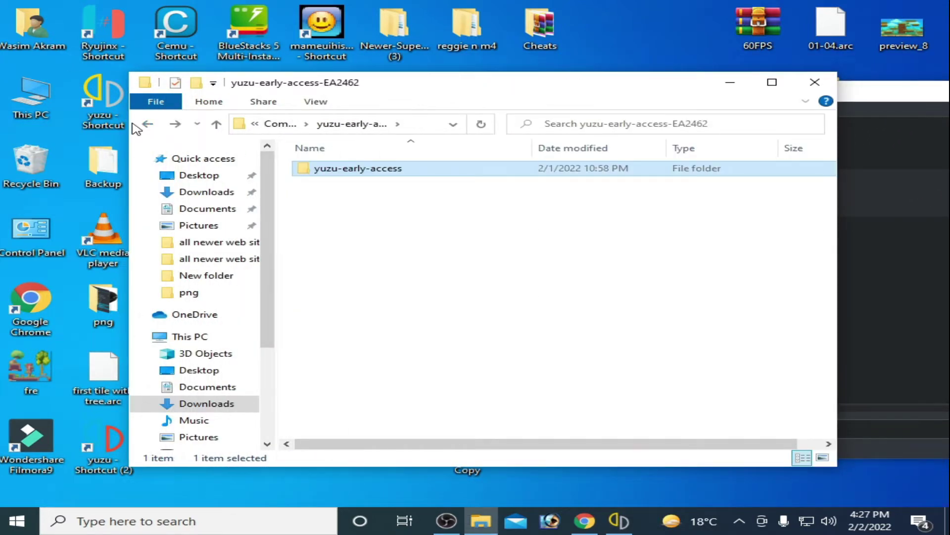
left_click(147, 125)
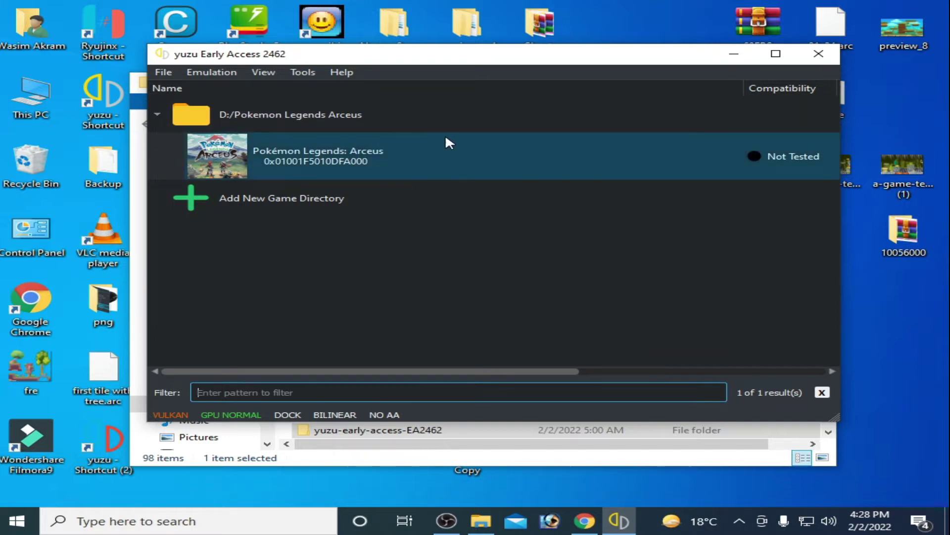
With the game selected, use File > Open yuzu Folder to show the emulator's data folder.
left_click(437, 172)
left_click(158, 74)
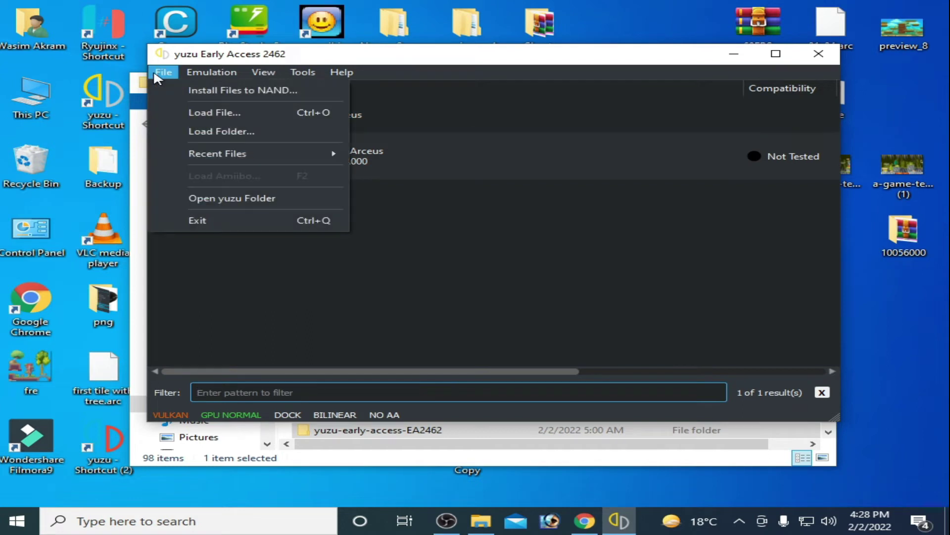
left_click(229, 198)
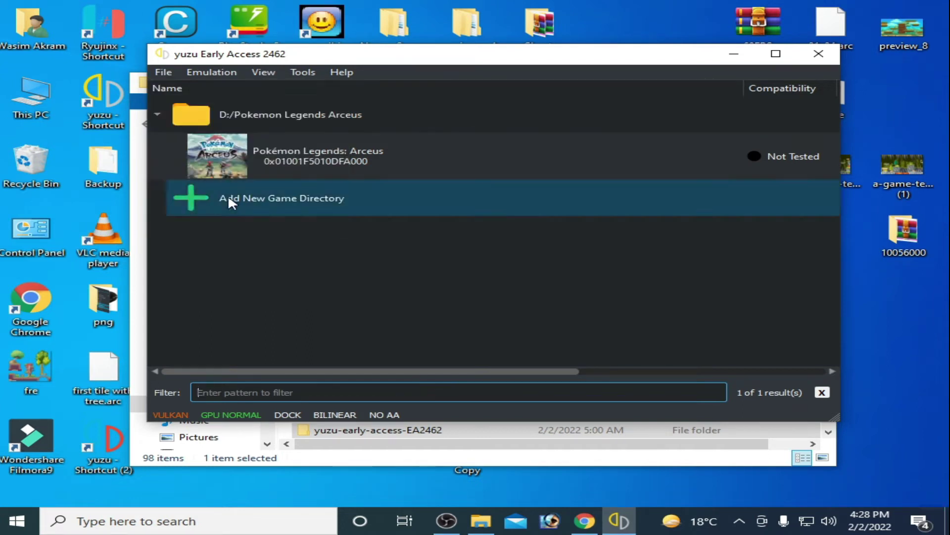
Inspect the keys folder, then nand/system/Contents/registered (223 NCA files), and close that window.
double_click(365, 239)
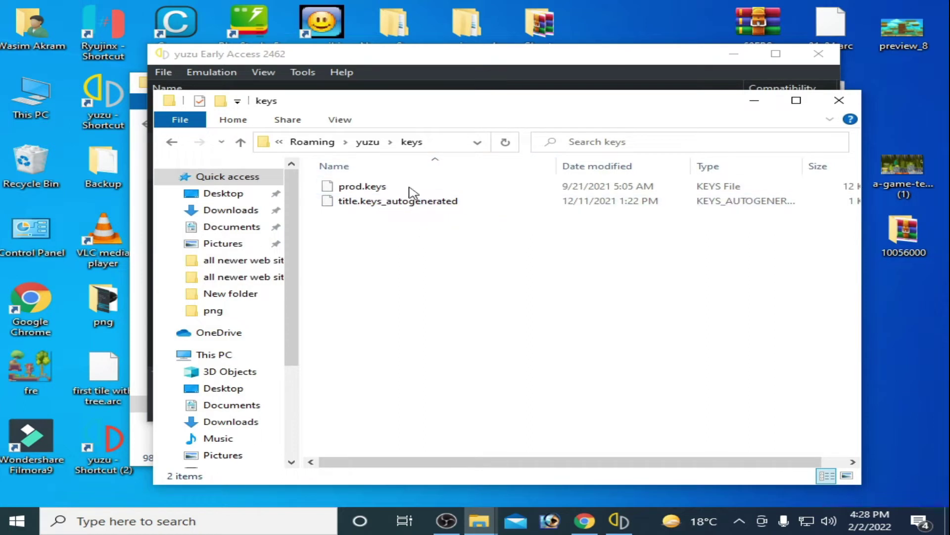
left_click(172, 142)
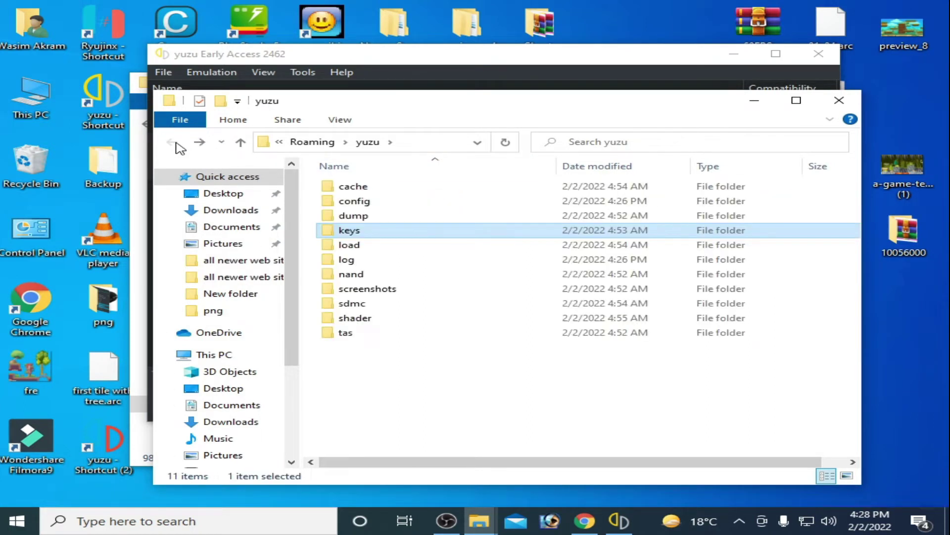
double_click(358, 275)
double_click(384, 190)
double_click(385, 192)
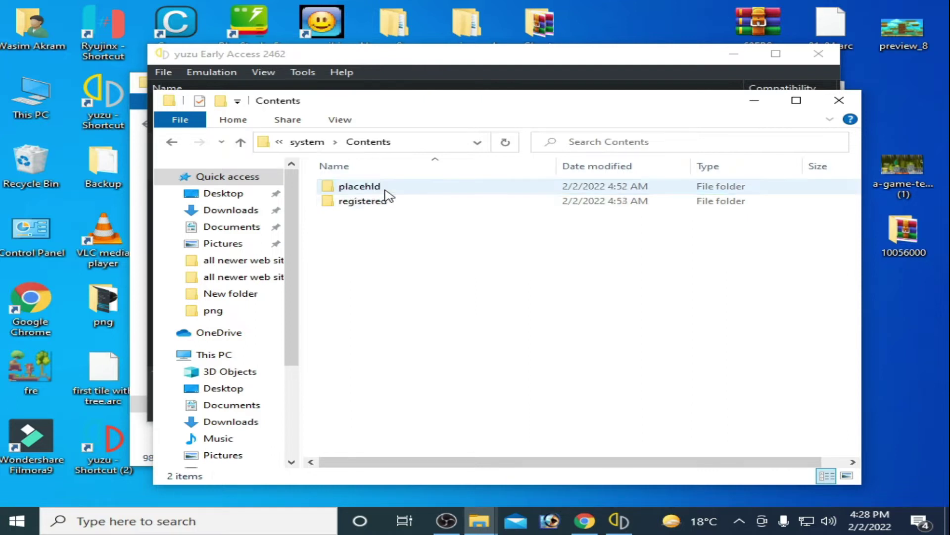
double_click(385, 201)
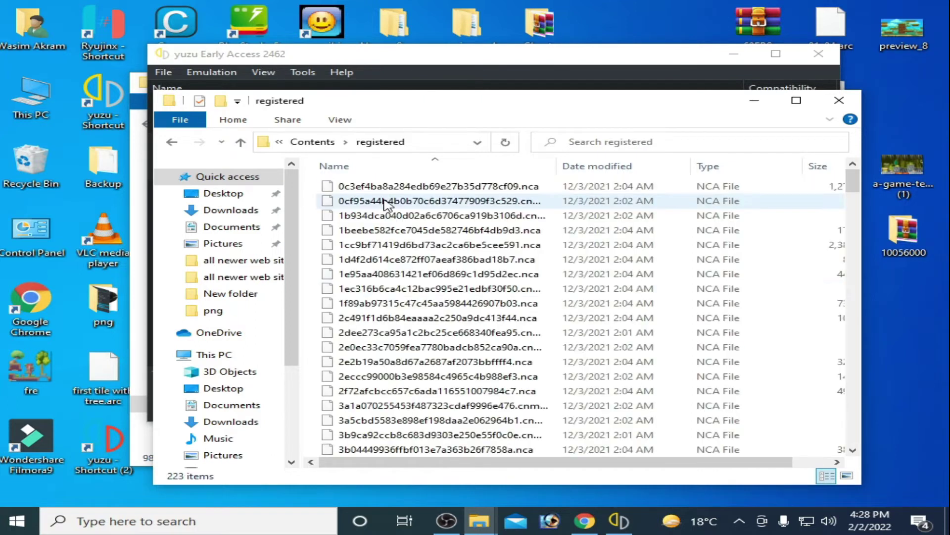
left_click(831, 107)
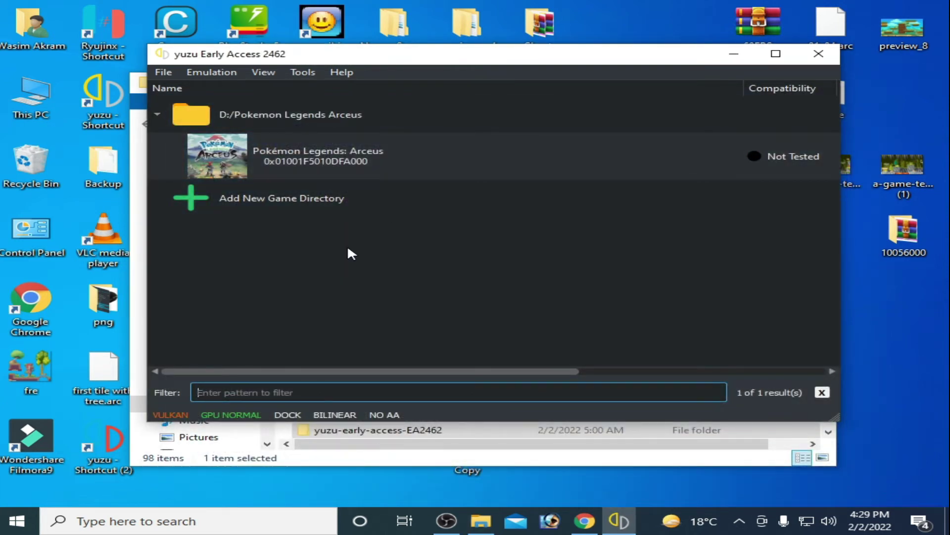
Set the graphics API to Vulkan under Emulation > Configure > Graphics.
left_click(160, 415)
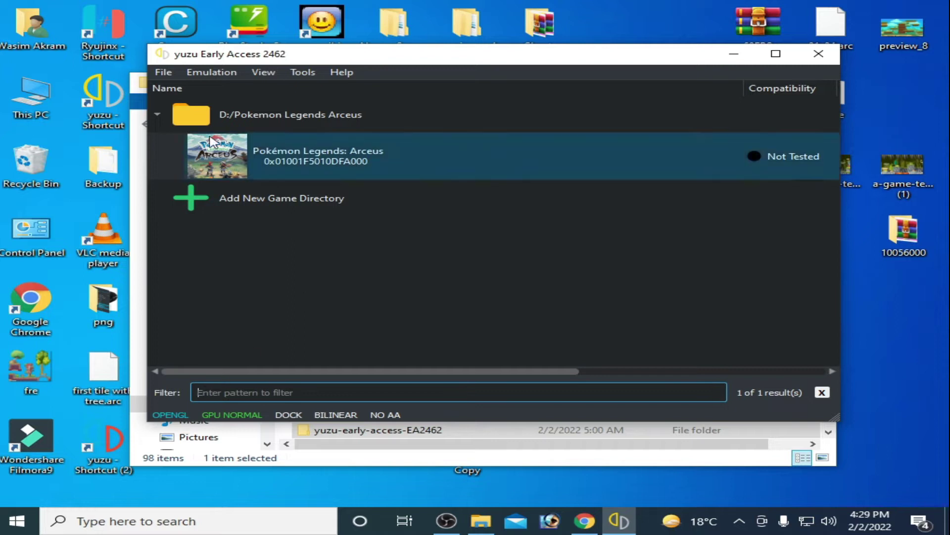
left_click(212, 72)
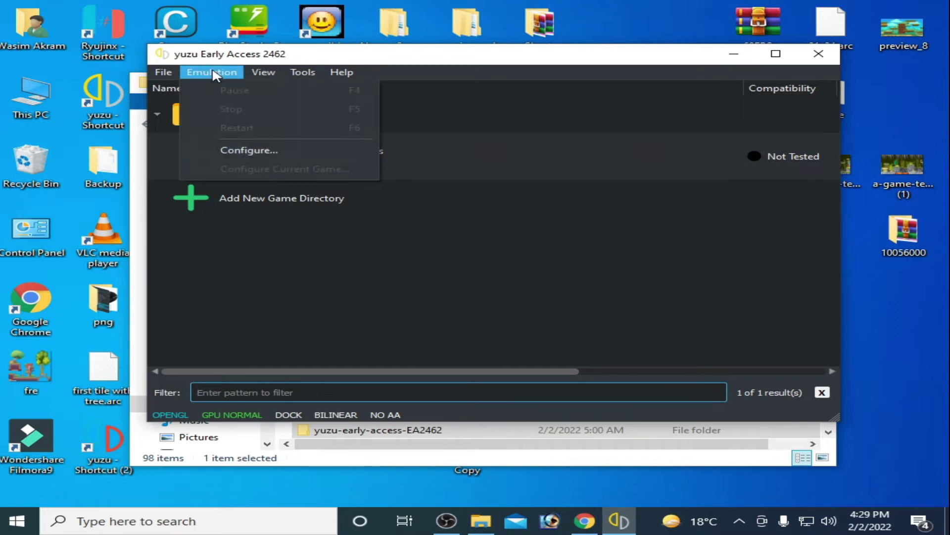
left_click(234, 150)
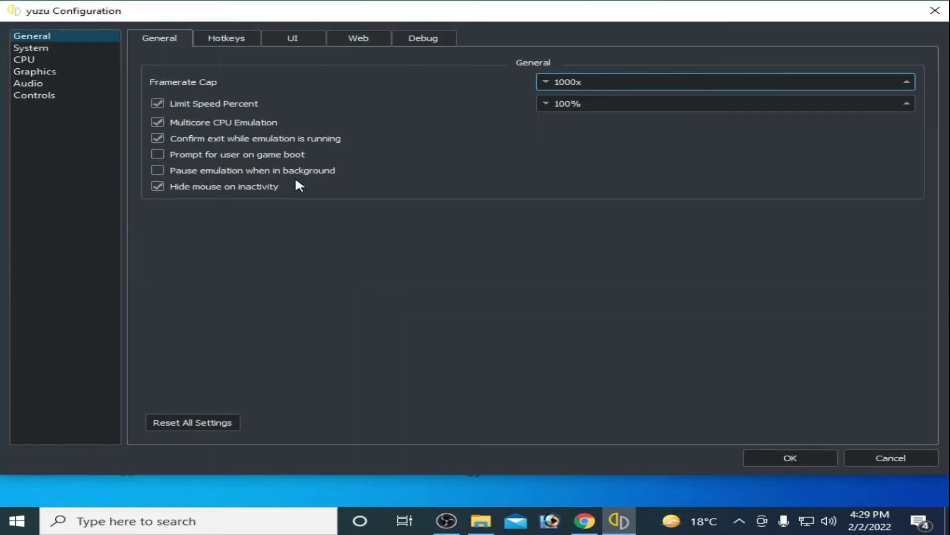
left_click(36, 72)
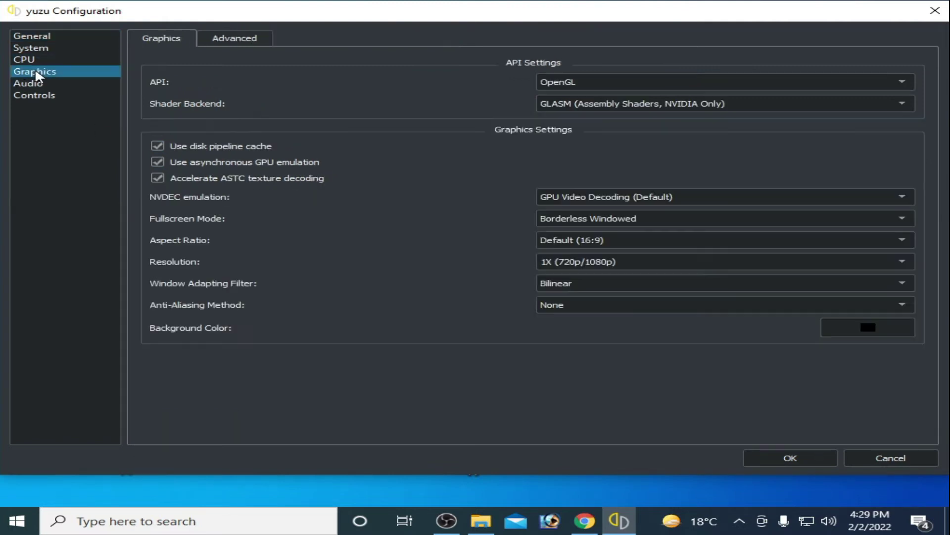
left_click(588, 80)
left_click(566, 103)
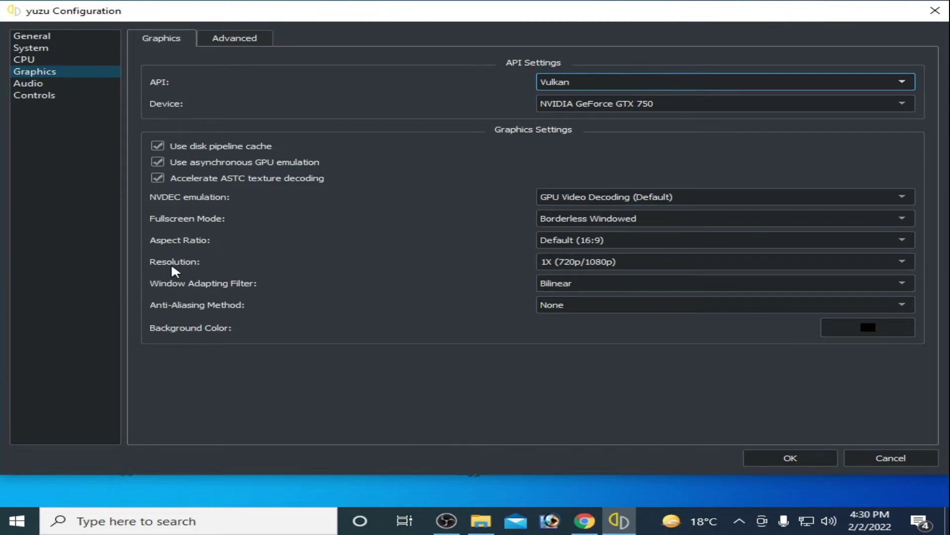
Review Advanced graphics (accuracy Normal), CPU and General pages, then save the configuration with OK.
left_click(251, 36)
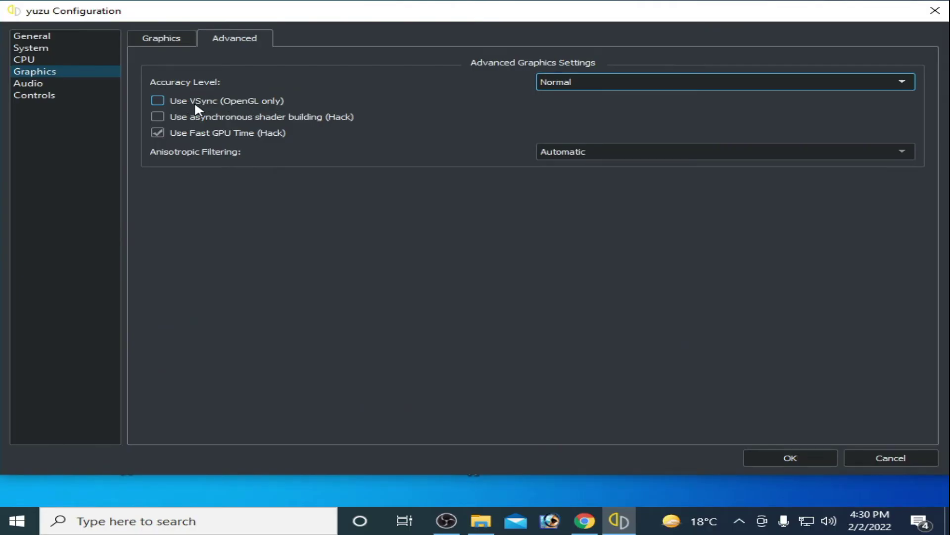
left_click(636, 83)
left_click(23, 57)
left_click(24, 58)
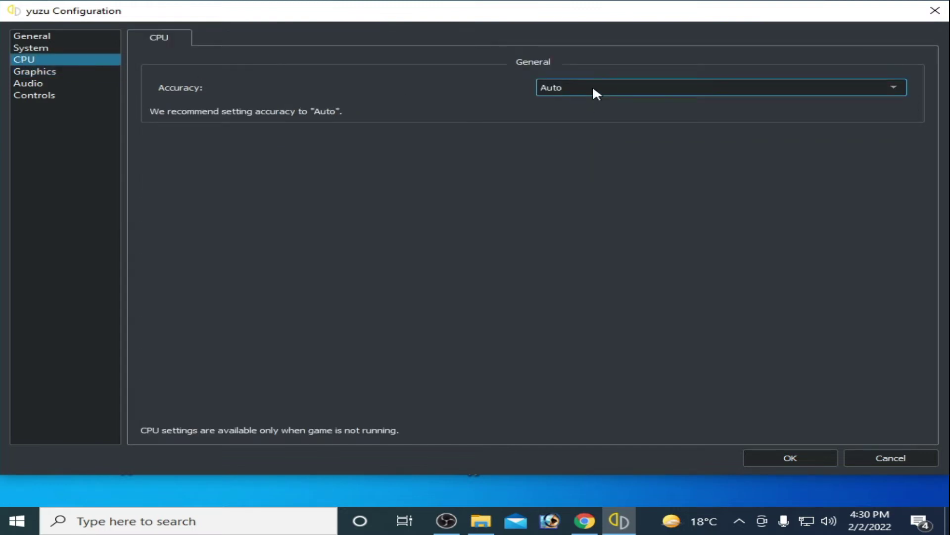
left_click(36, 35)
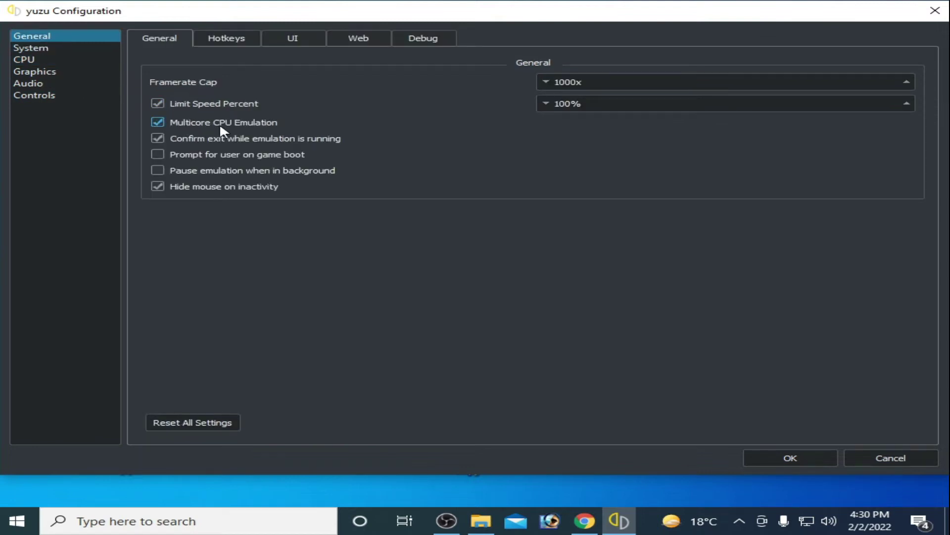
left_click(808, 458)
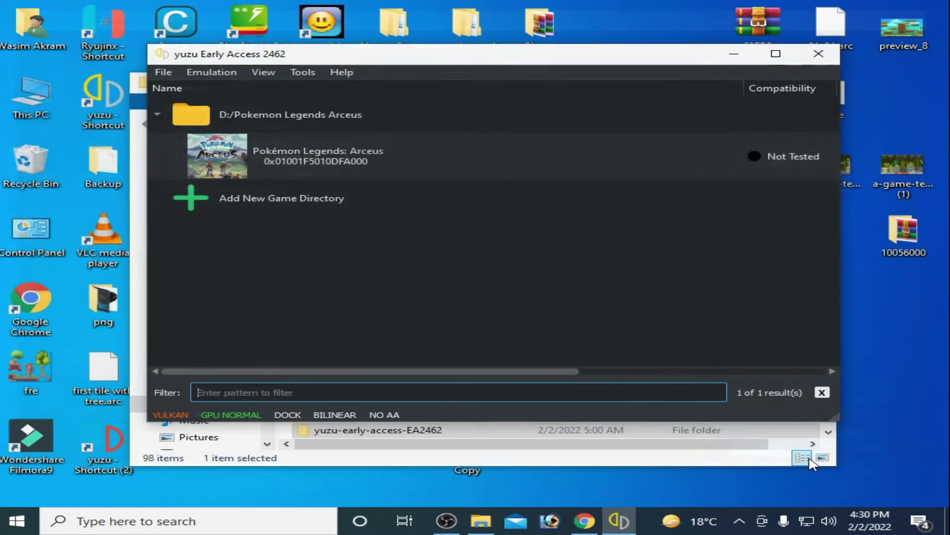
right_click(267, 158)
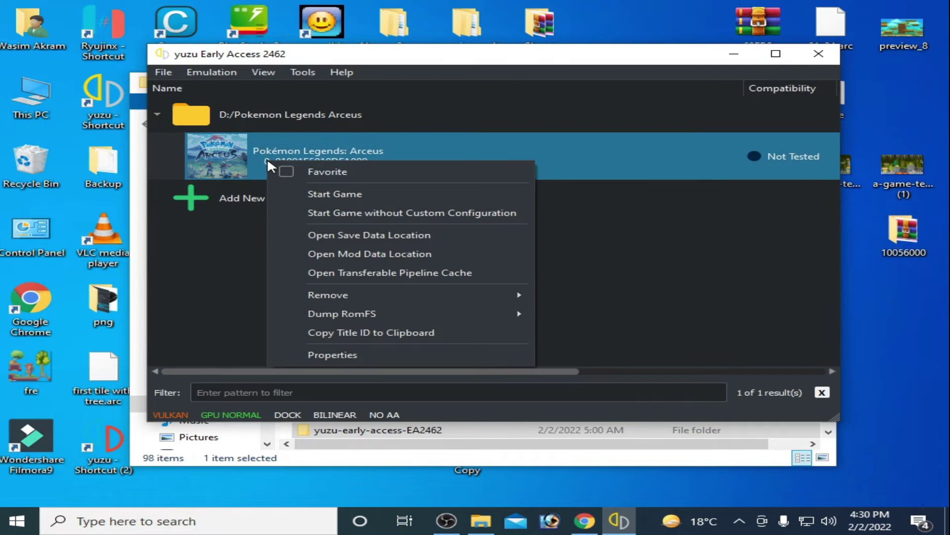
left_click(345, 354)
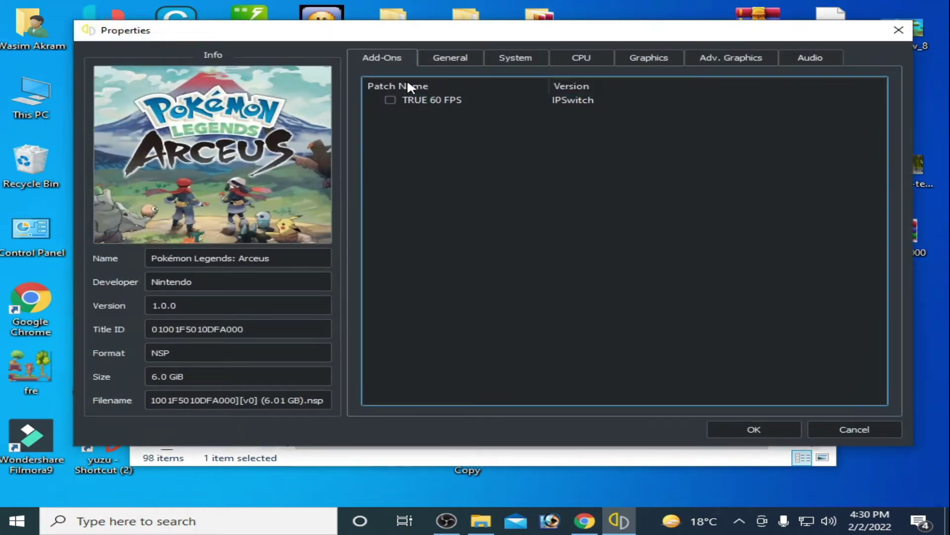
left_click(448, 58)
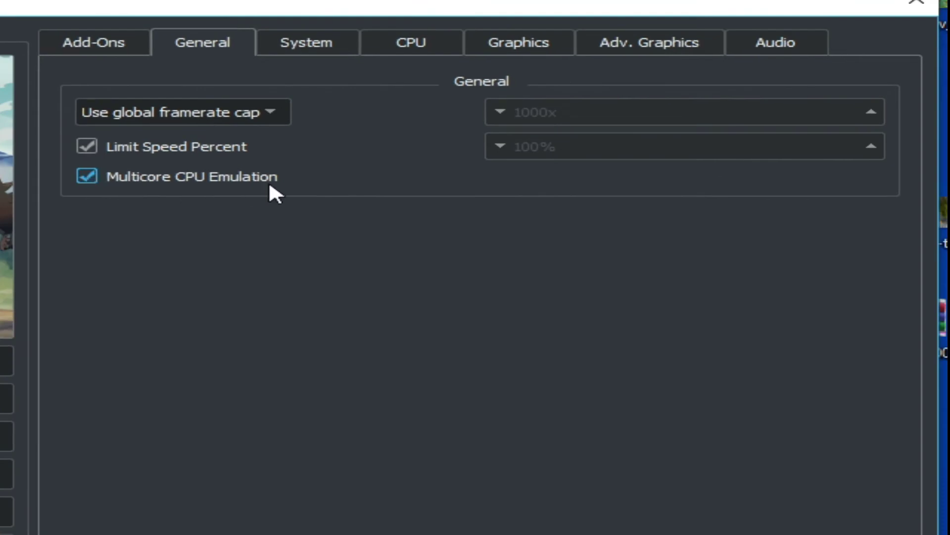
left_click(420, 35)
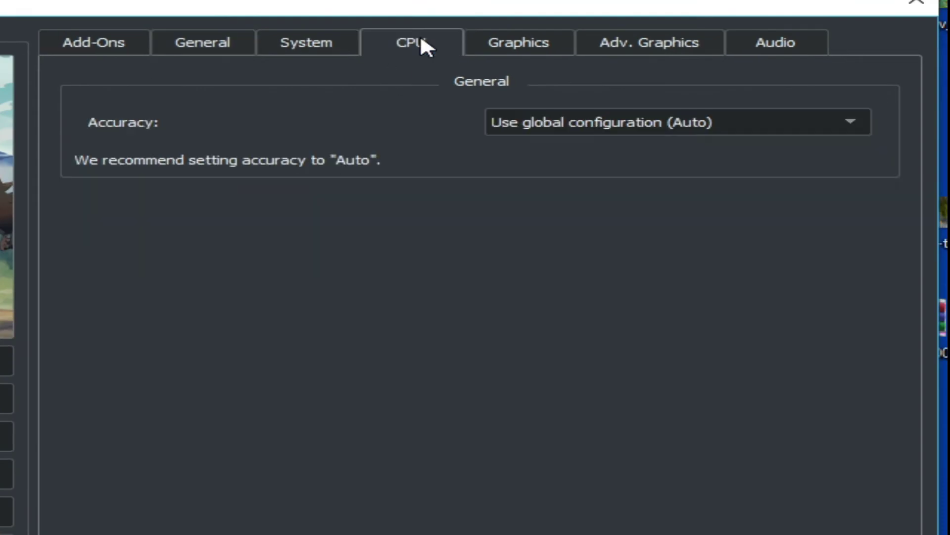
left_click(544, 46)
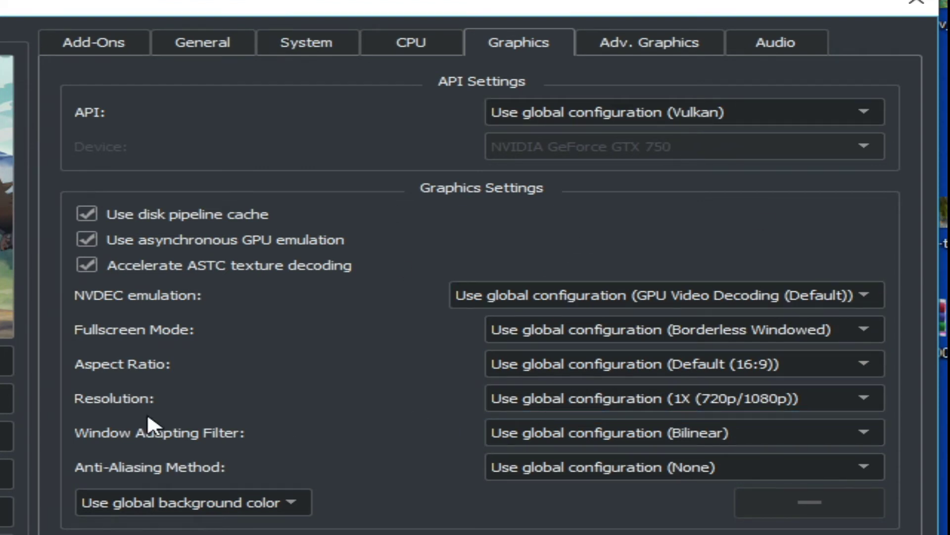
left_click(616, 45)
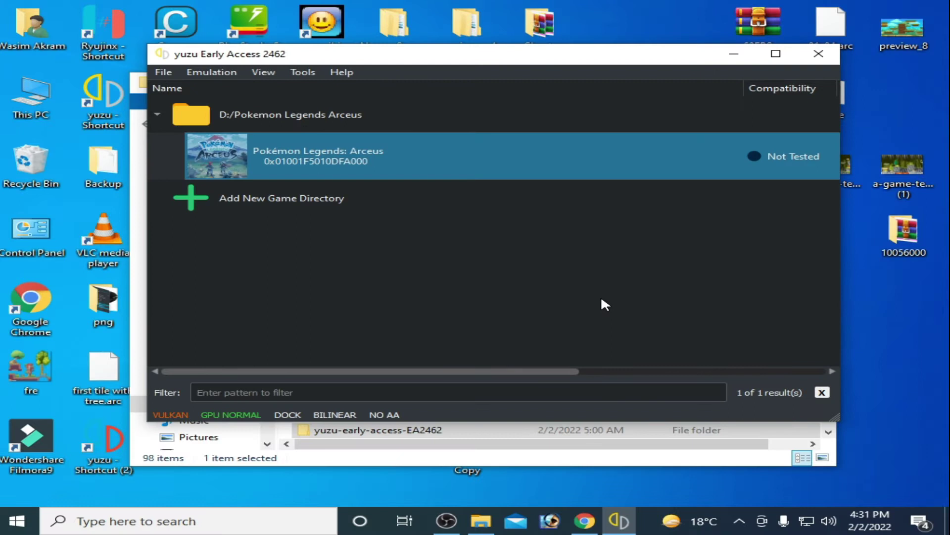
left_click(212, 72)
left_click(245, 150)
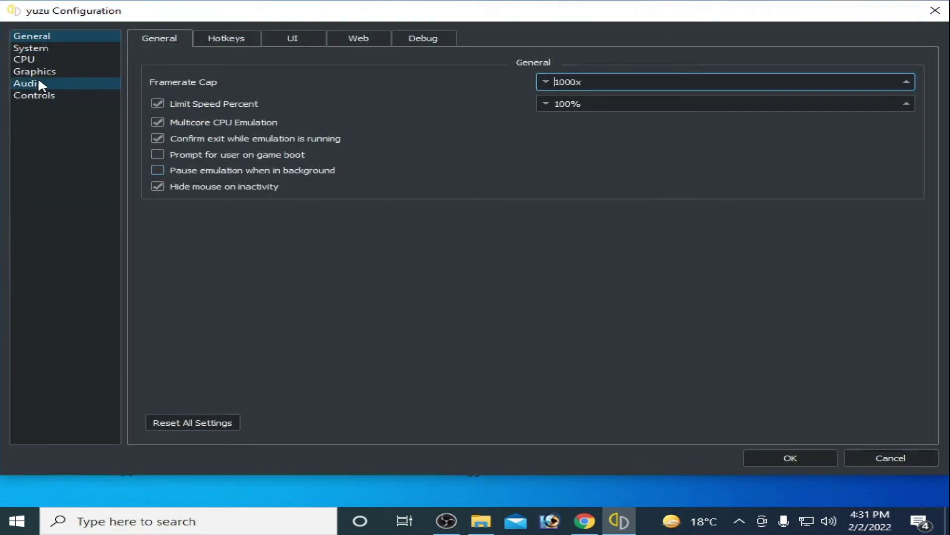
left_click(42, 73)
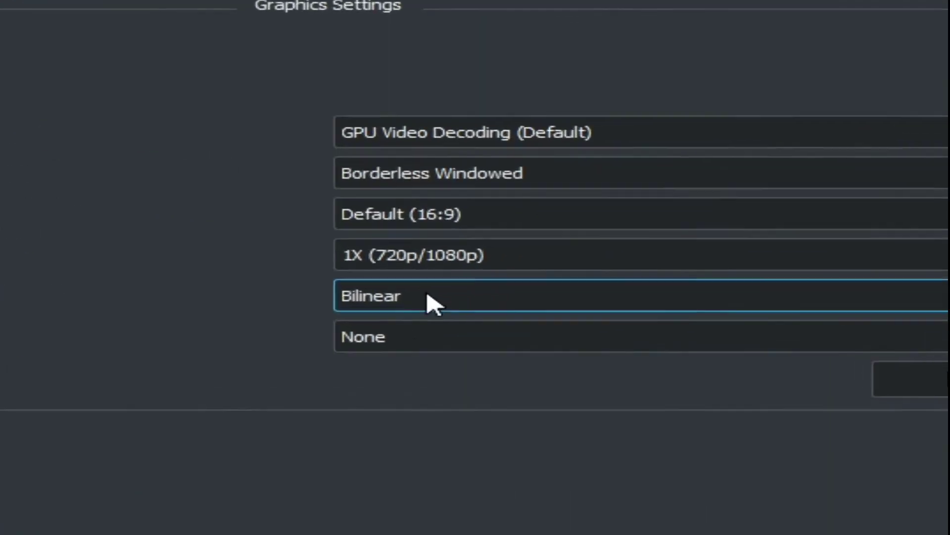
left_click(586, 286)
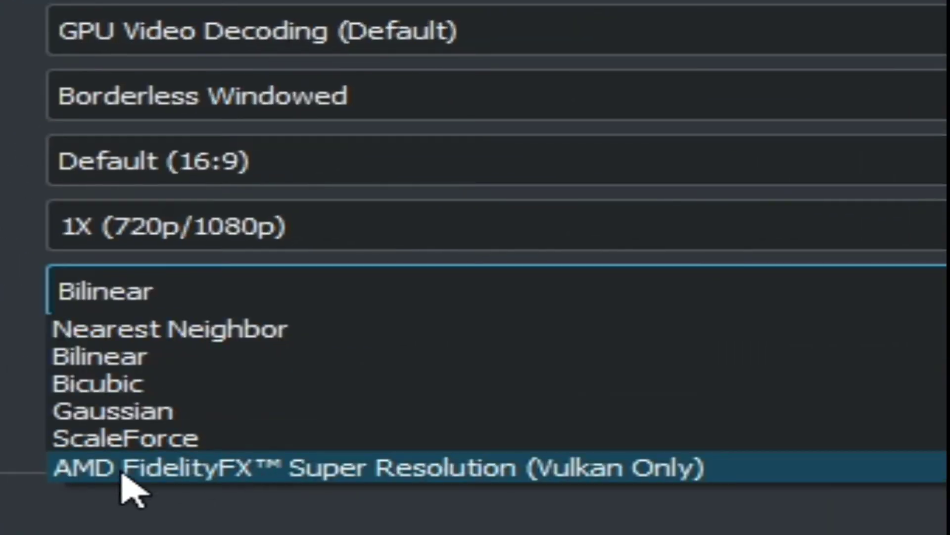
left_click(390, 468)
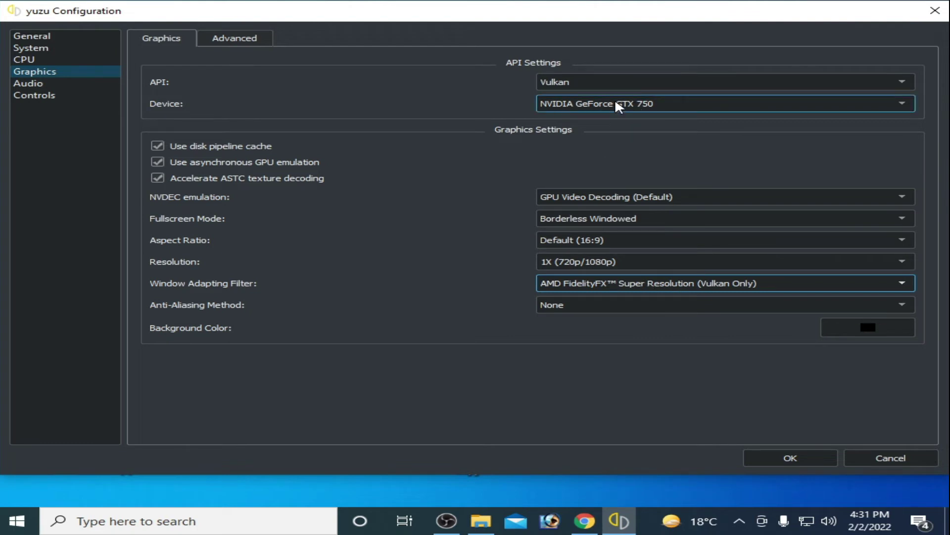
left_click(637, 286)
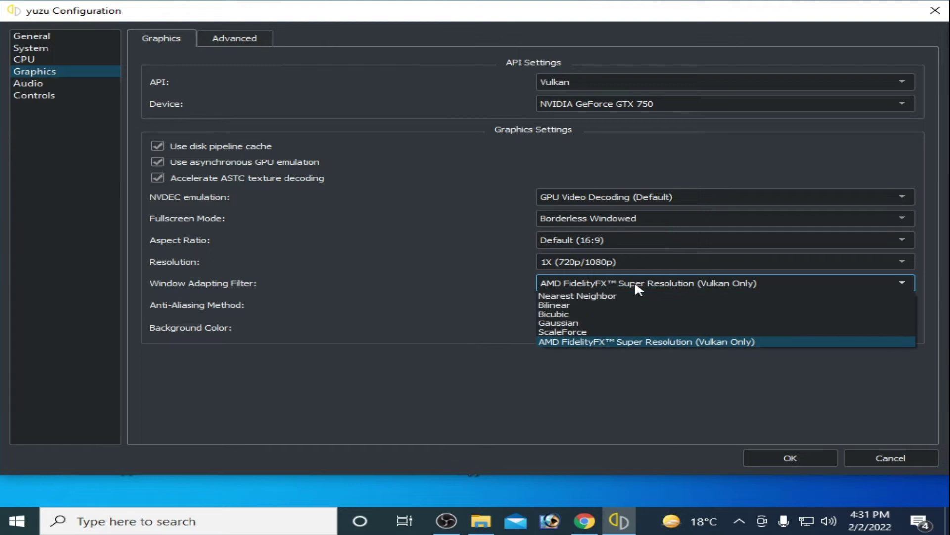
left_click(550, 305)
left_click(790, 458)
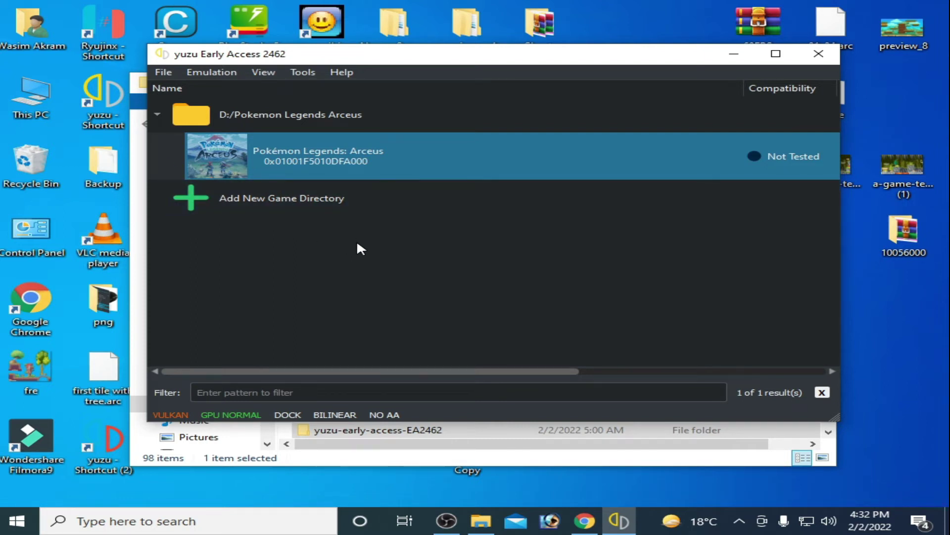
left_click(203, 74)
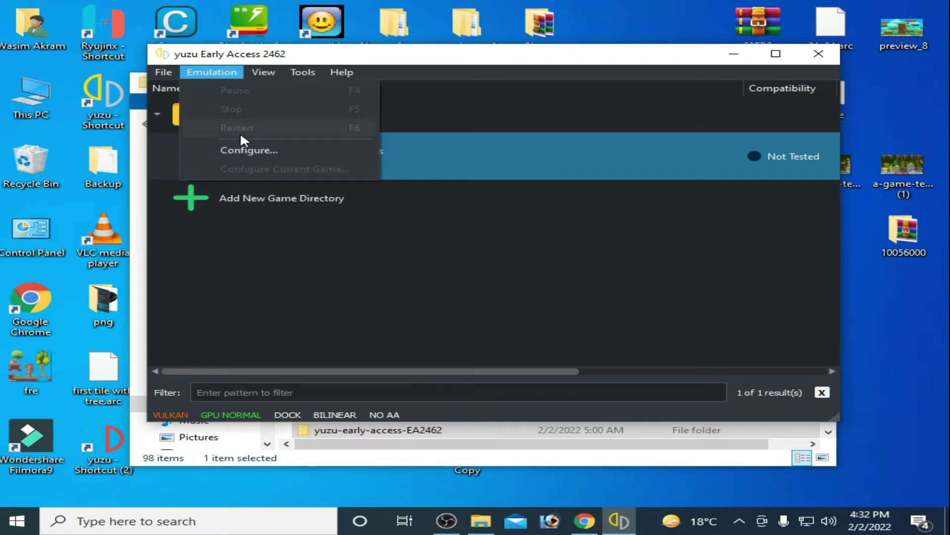
left_click(247, 149)
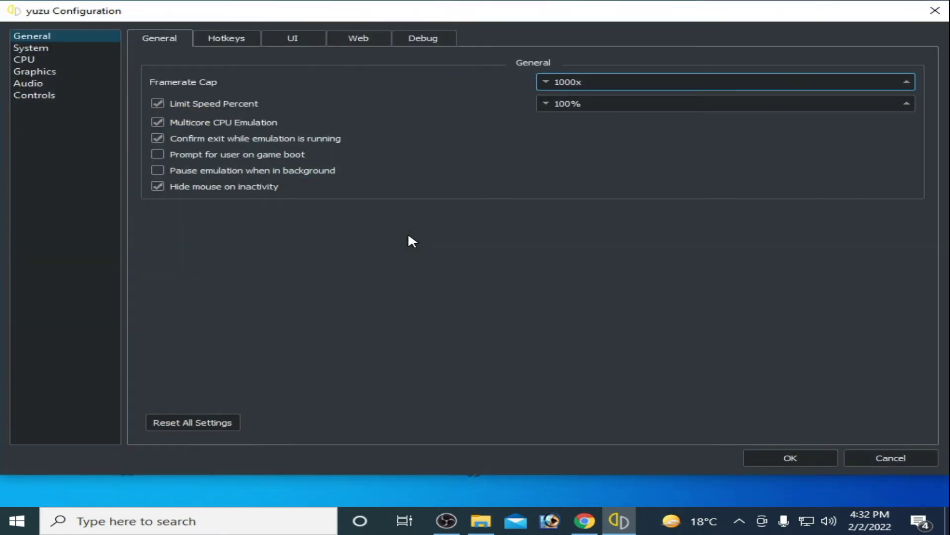
left_click(38, 72)
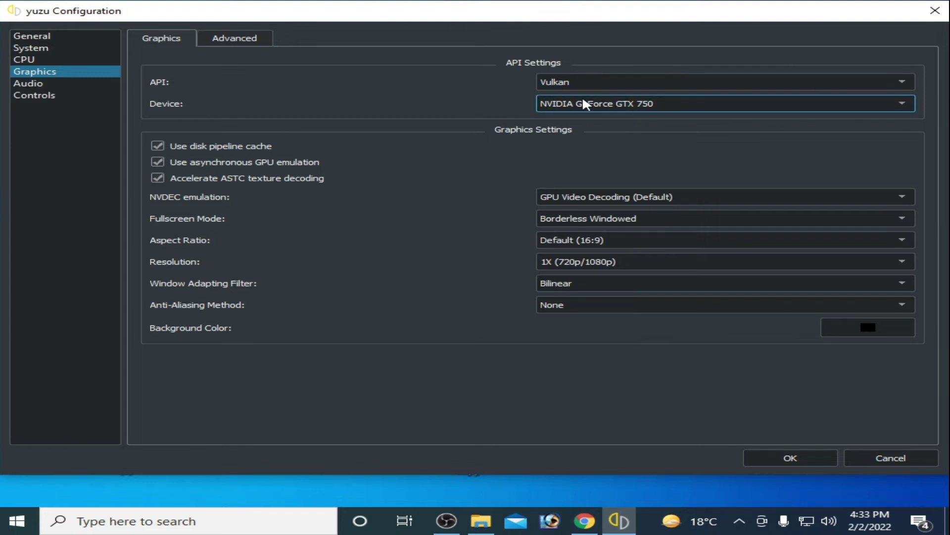
left_click(805, 461)
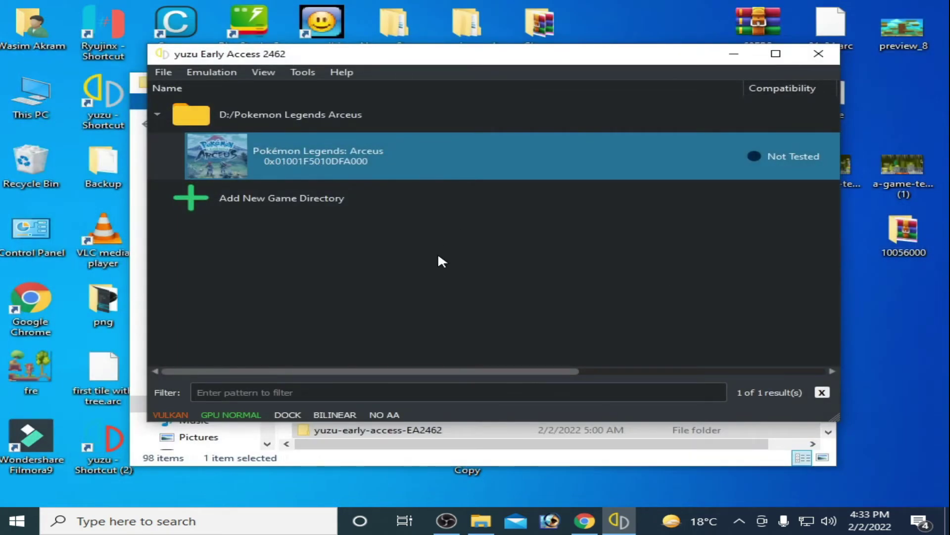
Open NVIDIA Control Panel from the desktop and apply 'Use the advanced 3D image settings' for image settings.
right_click(857, 290)
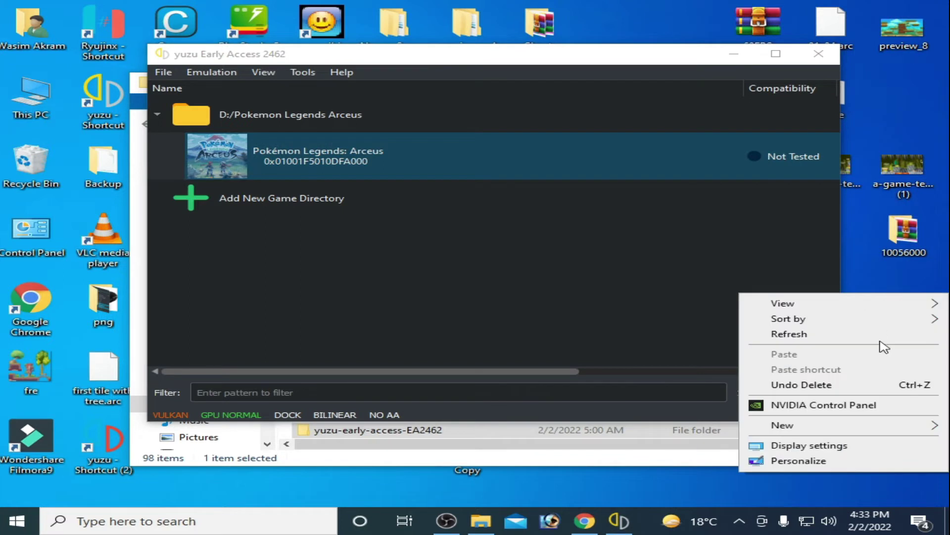
left_click(811, 405)
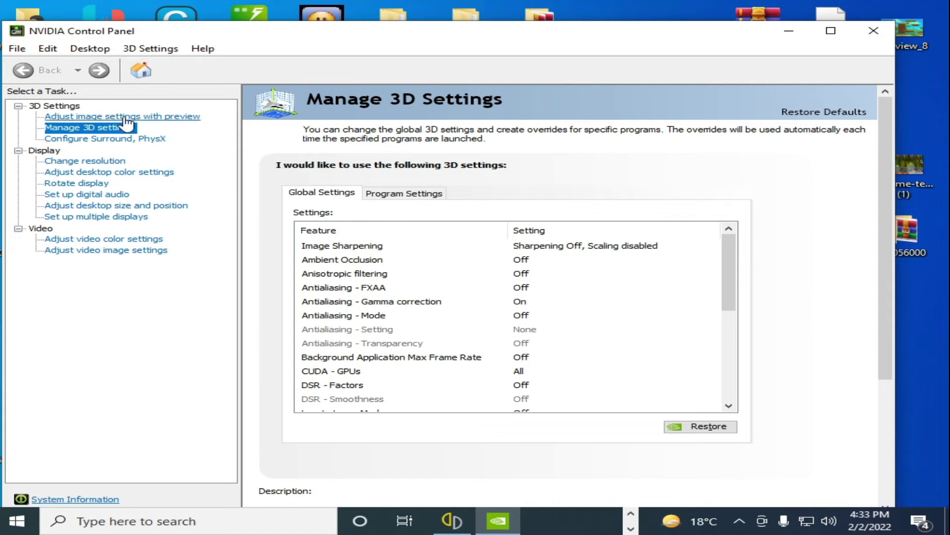
left_click(122, 118)
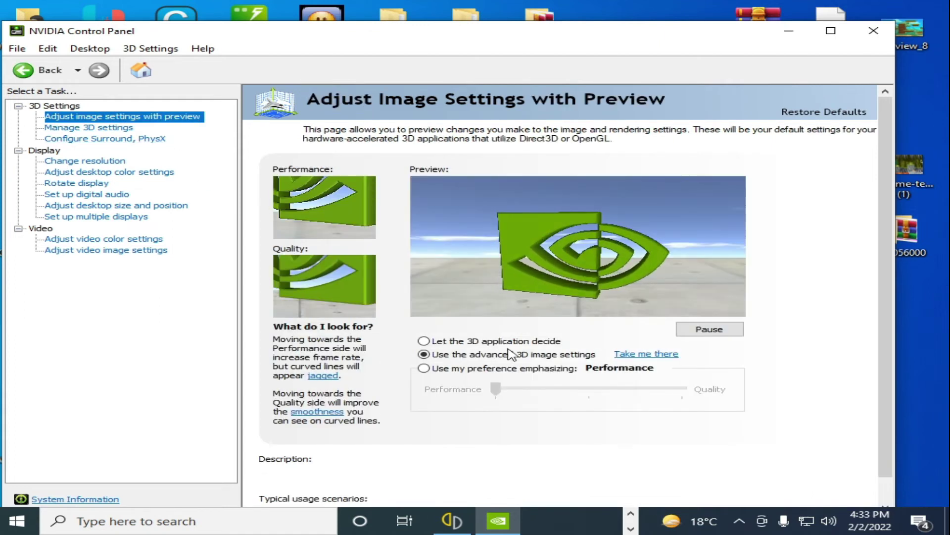
left_click(423, 368)
mouse_move(495, 389)
left_mouse_down()
mouse_move(556, 391)
mouse_move(582, 407)
mouse_move(495, 389)
left_mouse_up()
left_click(423, 354)
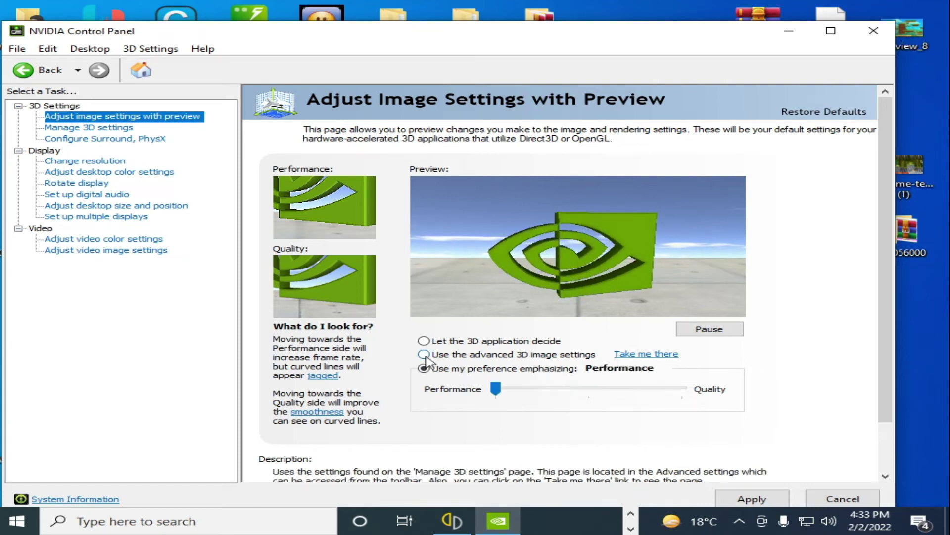
left_click(741, 496)
In Manage 3D settings, set Power management mode to Prefer maximum performance.
left_click(96, 130)
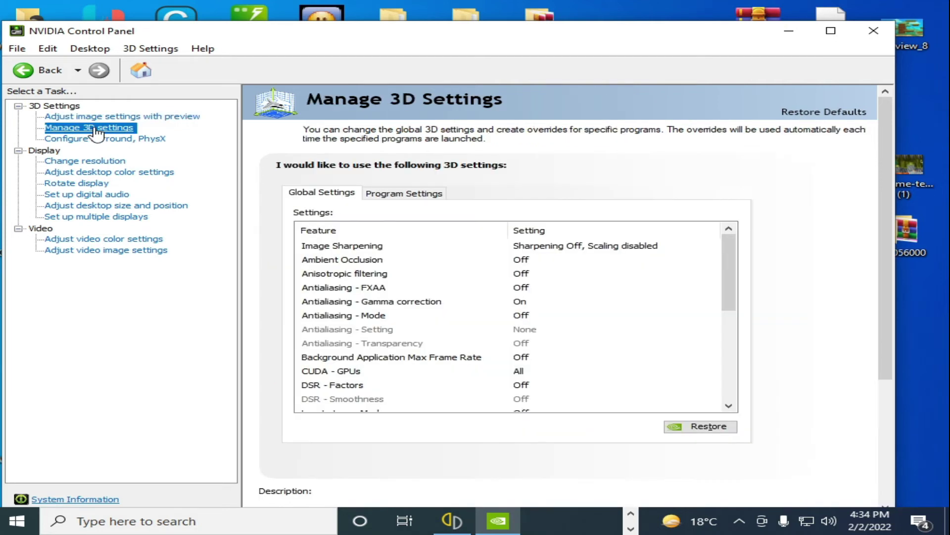
left_click_drag(735, 251, 736, 340)
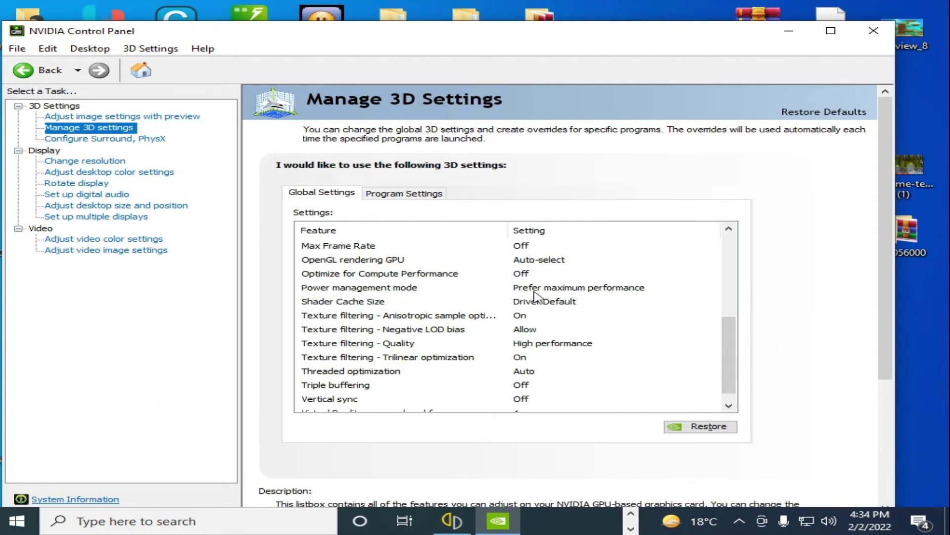
left_click(555, 288)
left_click(555, 289)
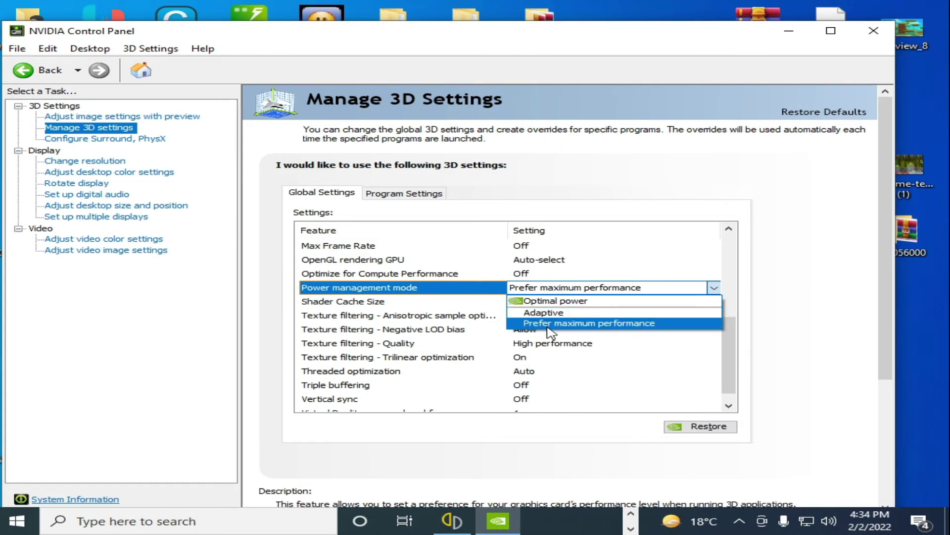
left_click(550, 324)
Set Texture filtering - Quality to High performance and apply the 3D settings.
left_click_drag(728, 328, 729, 342)
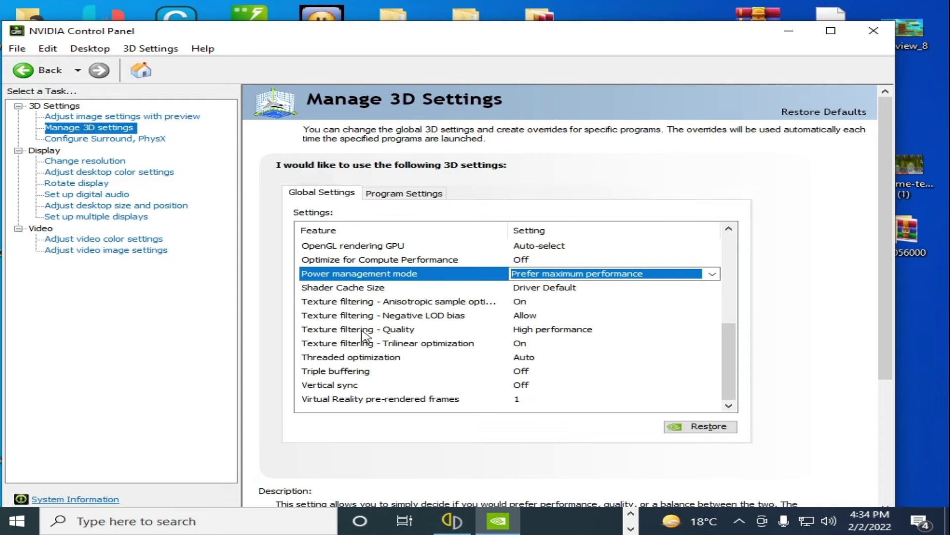
left_click(545, 332)
left_click(546, 334)
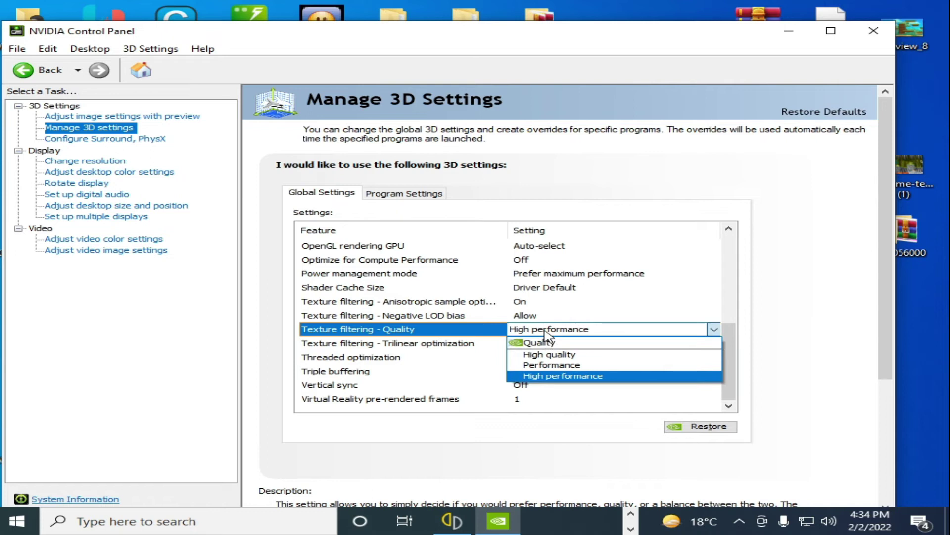
left_click(564, 375)
left_click(762, 501)
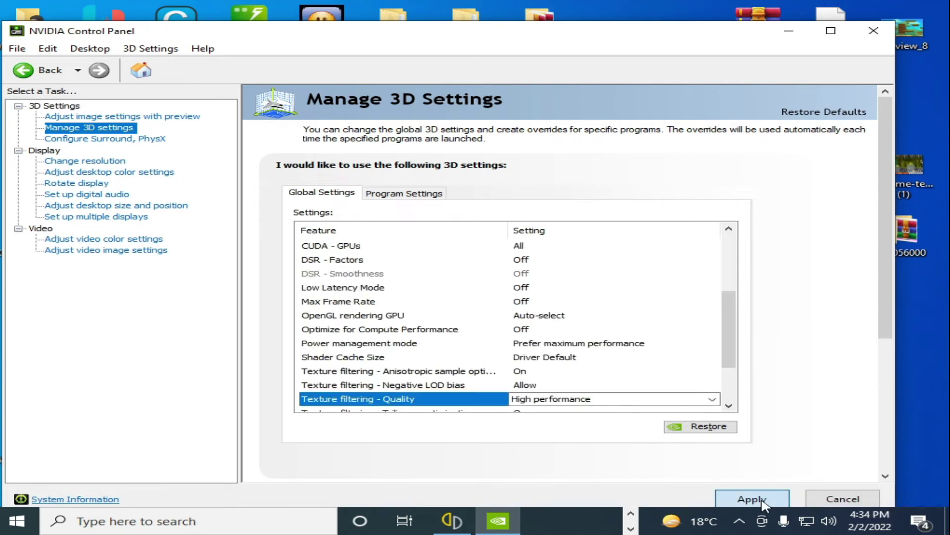
left_click(88, 500)
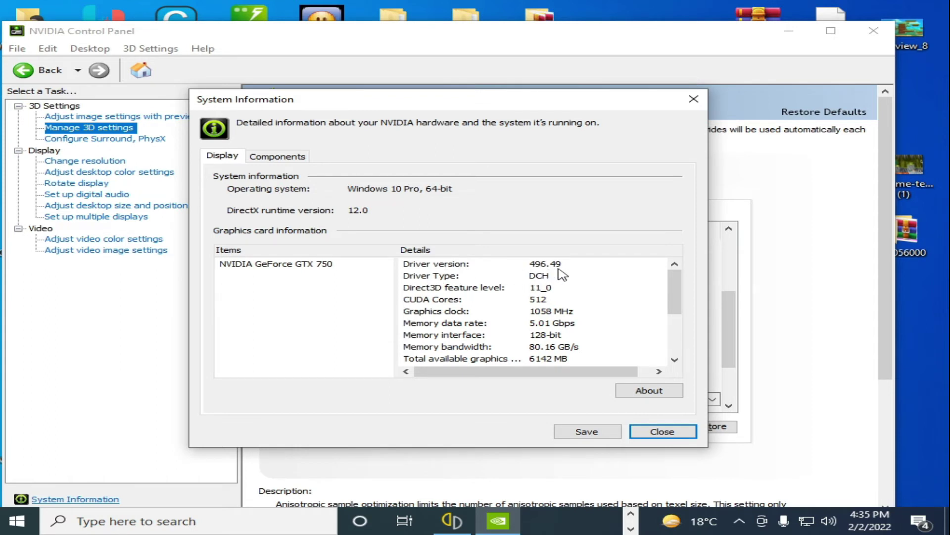
Close the System Information showing driver 496.49, then close NVIDIA Control Panel.
left_click(662, 431)
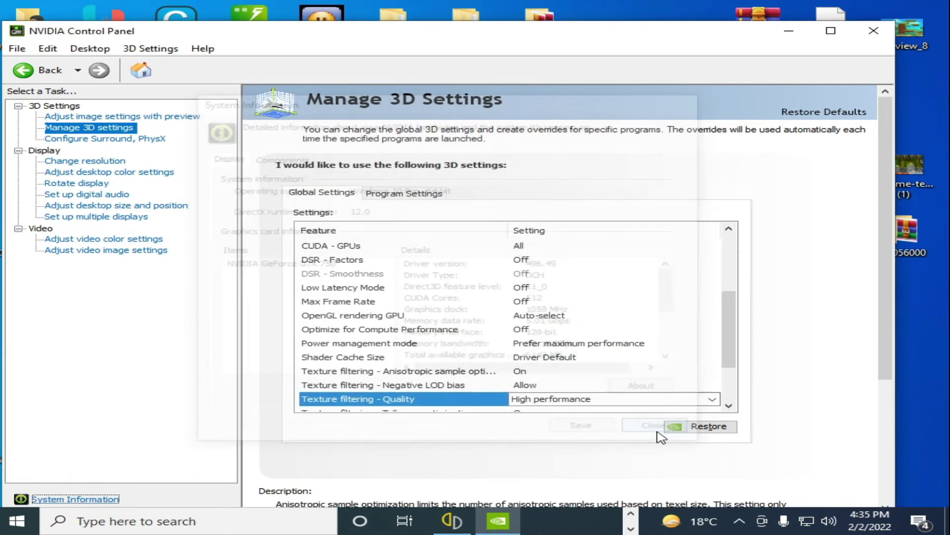
left_click(873, 30)
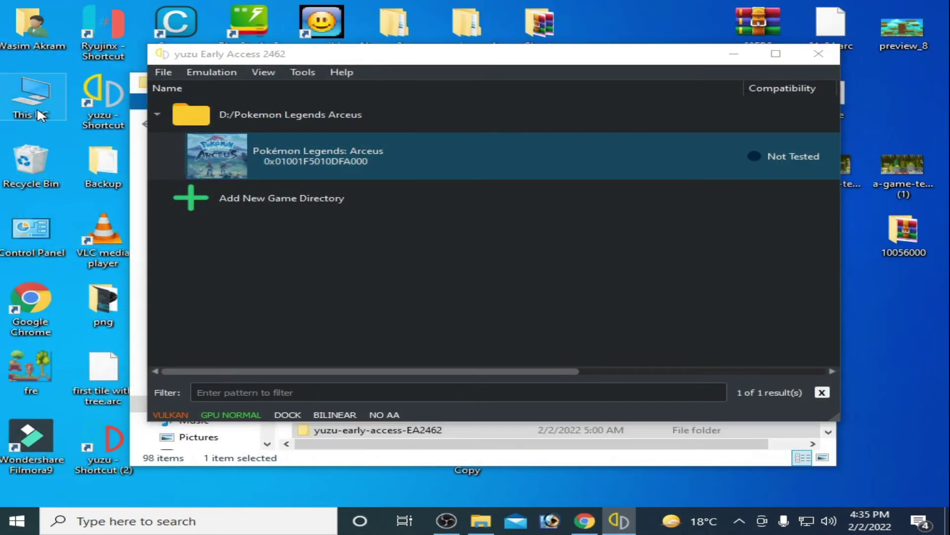
Open This PC's Properties to view the System window (Windows 10 Pro, 8 GB RAM), then close it.
double_click(30, 99)
right_click(772, 225)
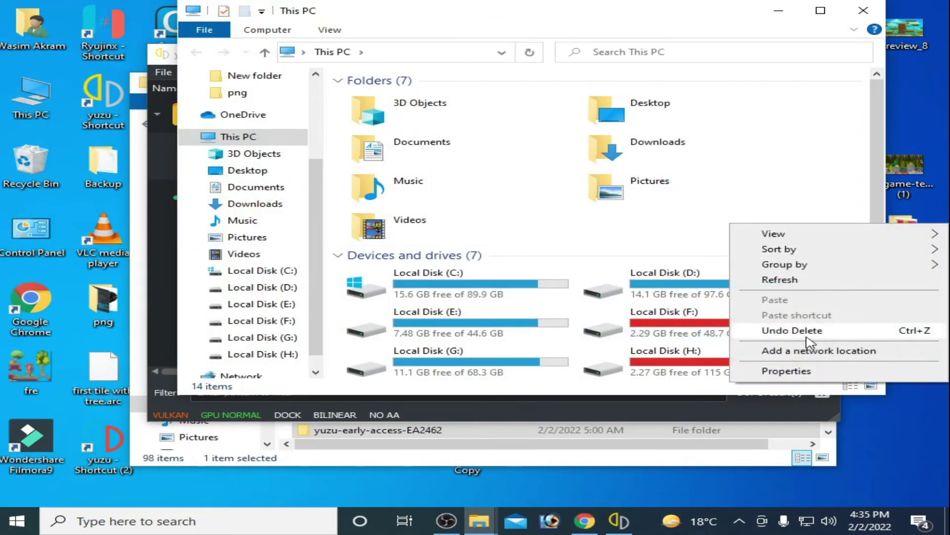
left_click(804, 374)
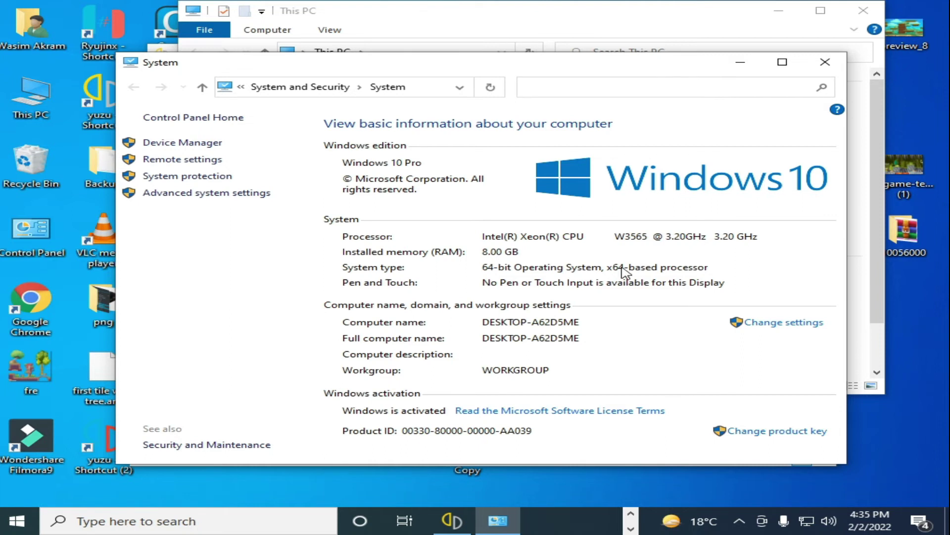
left_click(825, 62)
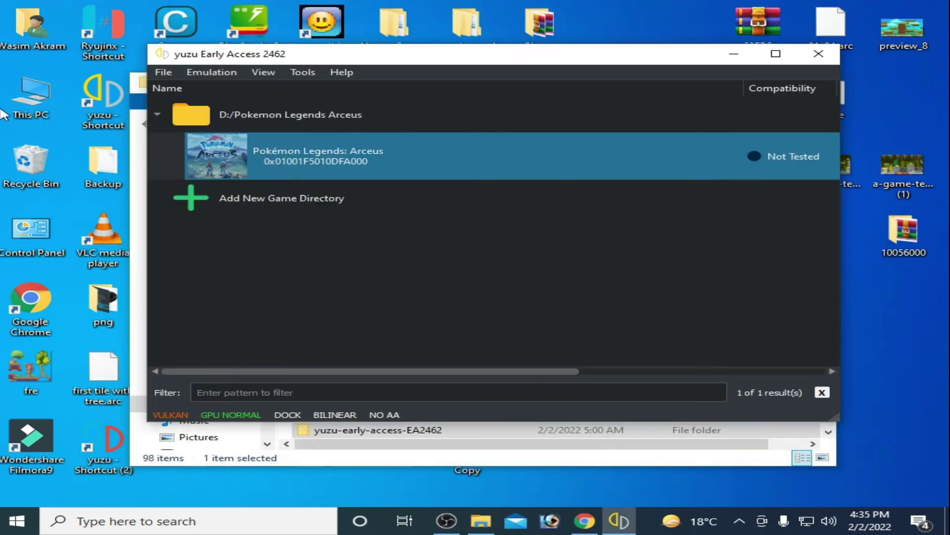
Reopen This PC and bring up its System properties window again from the context menu.
double_click(20, 109)
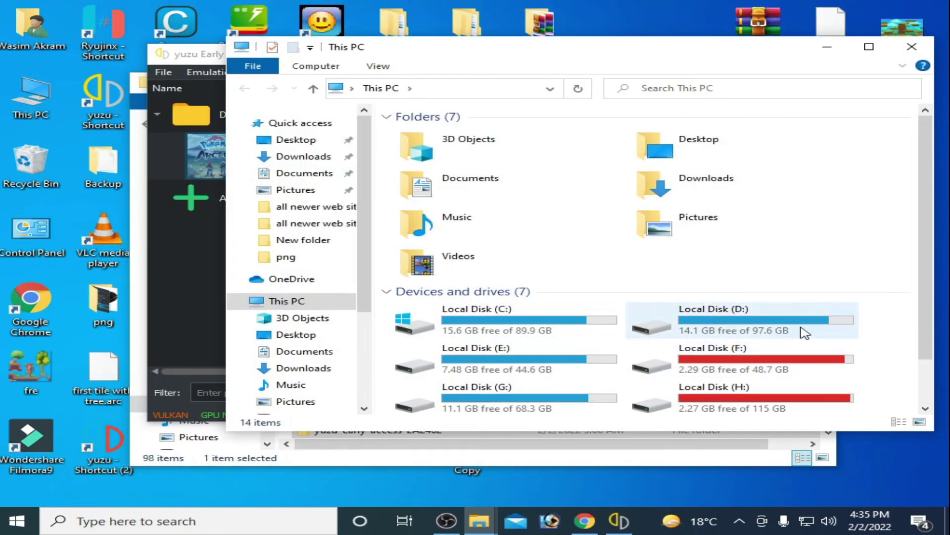
right_click(881, 291)
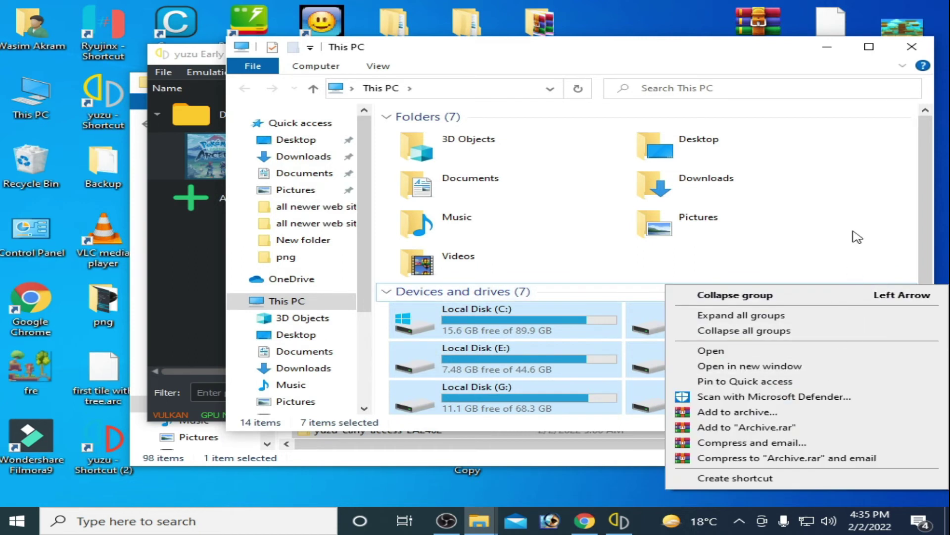
right_click(661, 223)
left_click(741, 495)
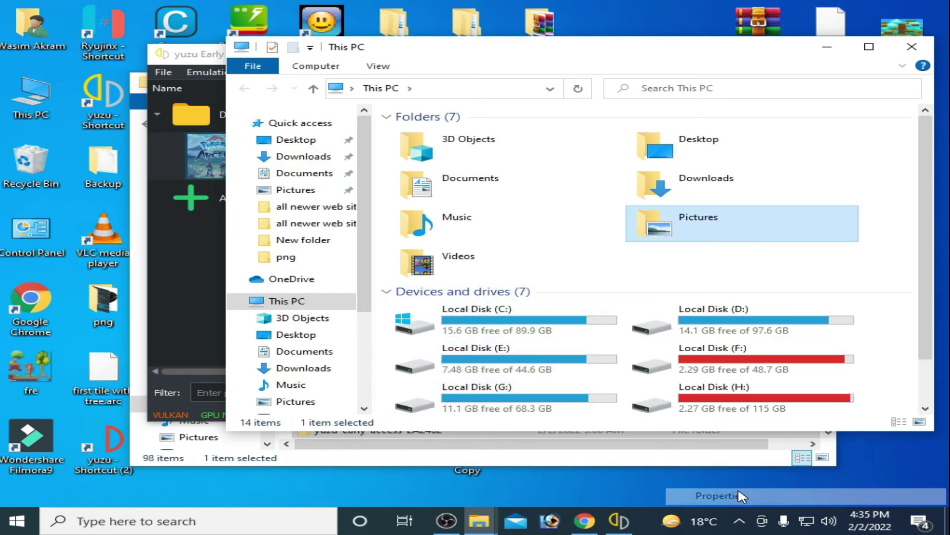
right_click(847, 267)
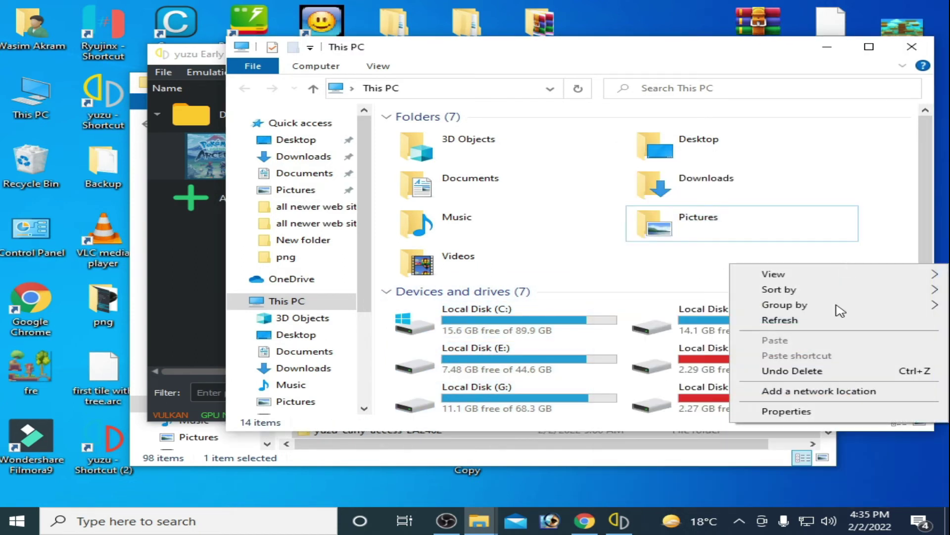
left_click(791, 414)
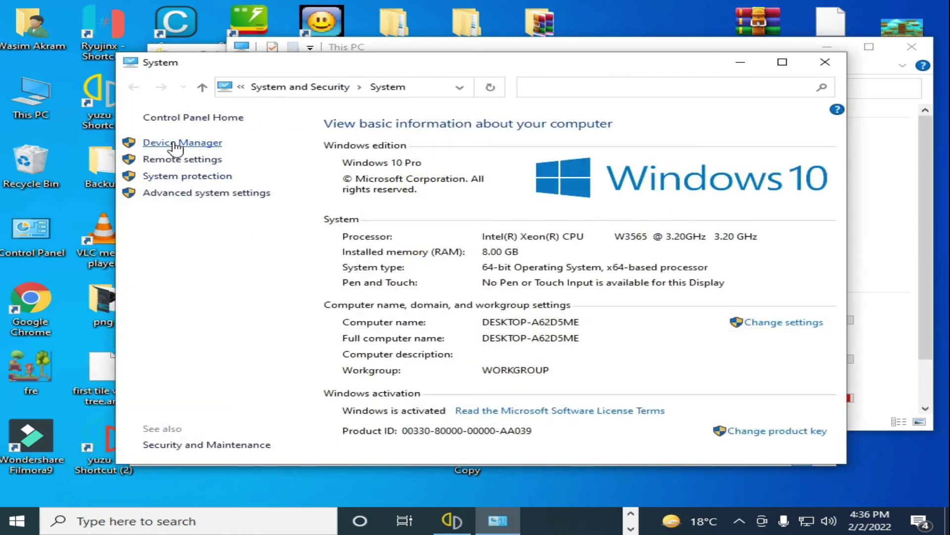
In Device Manager, expand Display adapters and select the NVIDIA GeForce GTX 750.
left_click(175, 145)
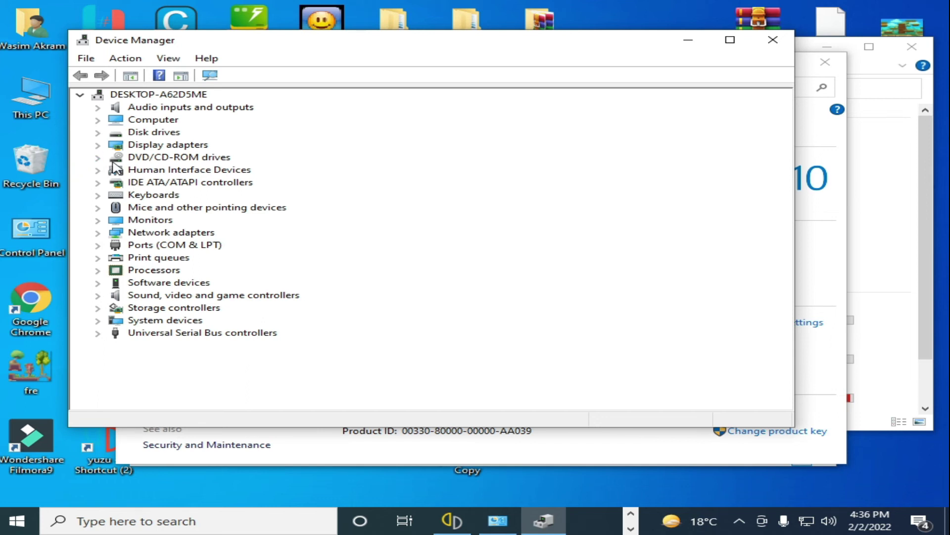
left_click(99, 145)
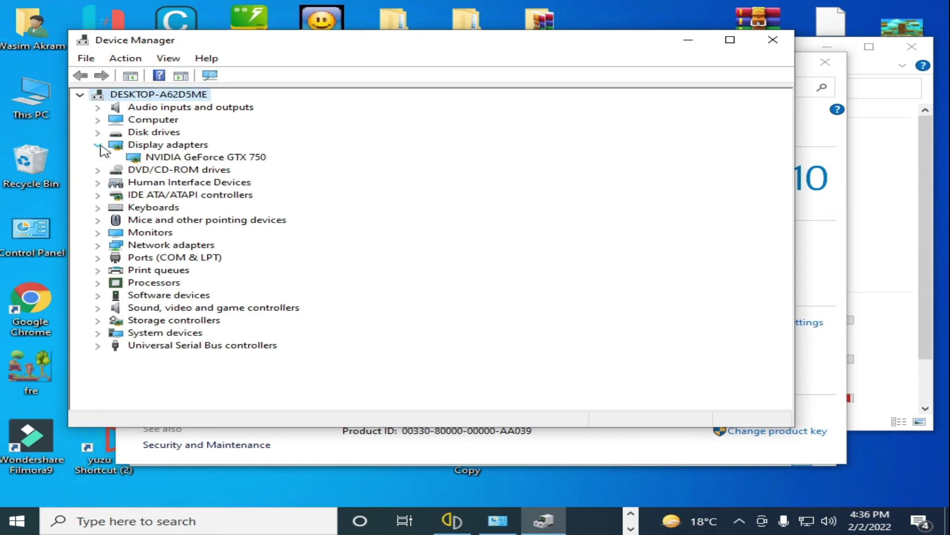
left_click(178, 158)
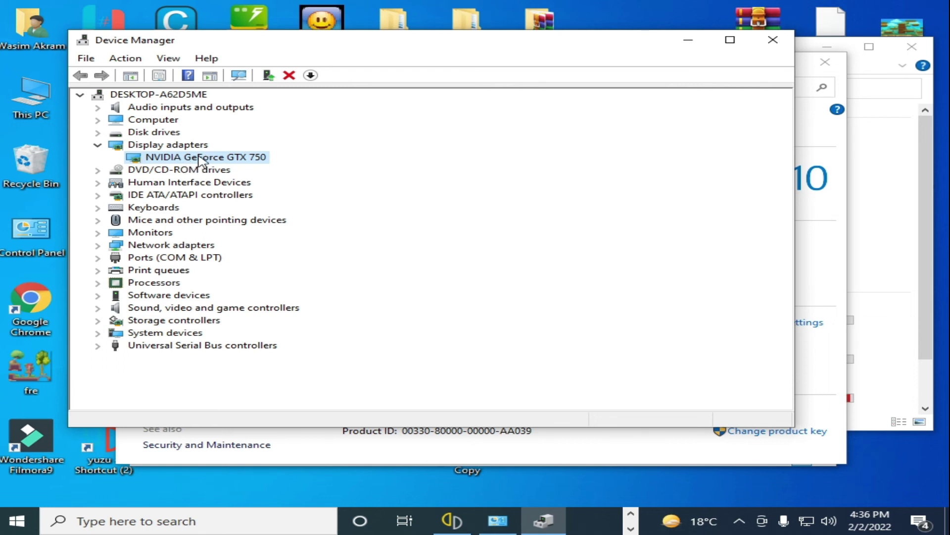
Cancel the Disable device prompt for the GTX 750, then close Device Manager and System.
right_click(237, 161)
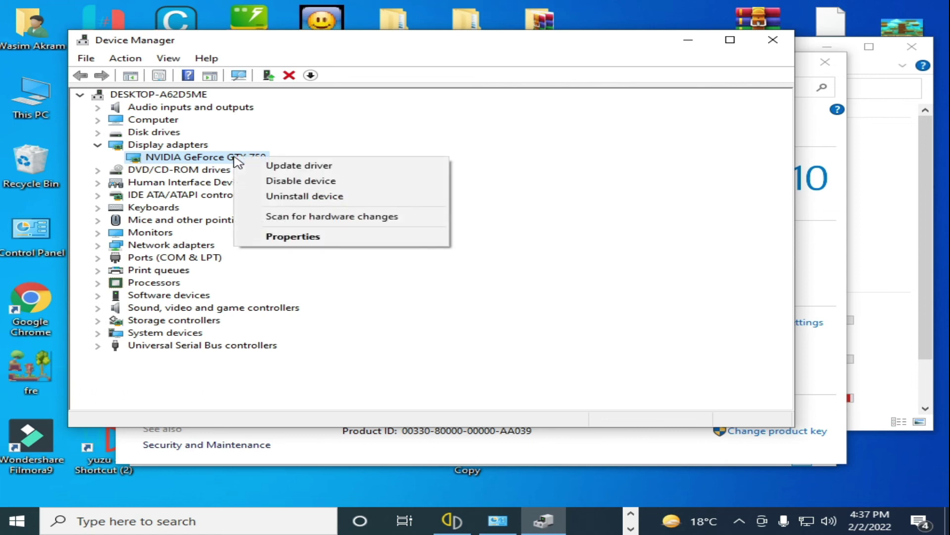
left_click(300, 182)
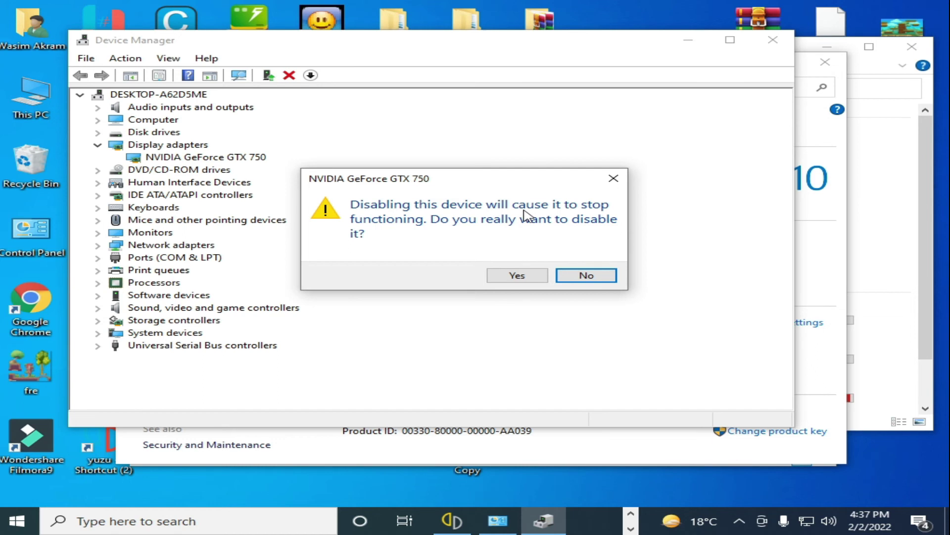
left_click(591, 276)
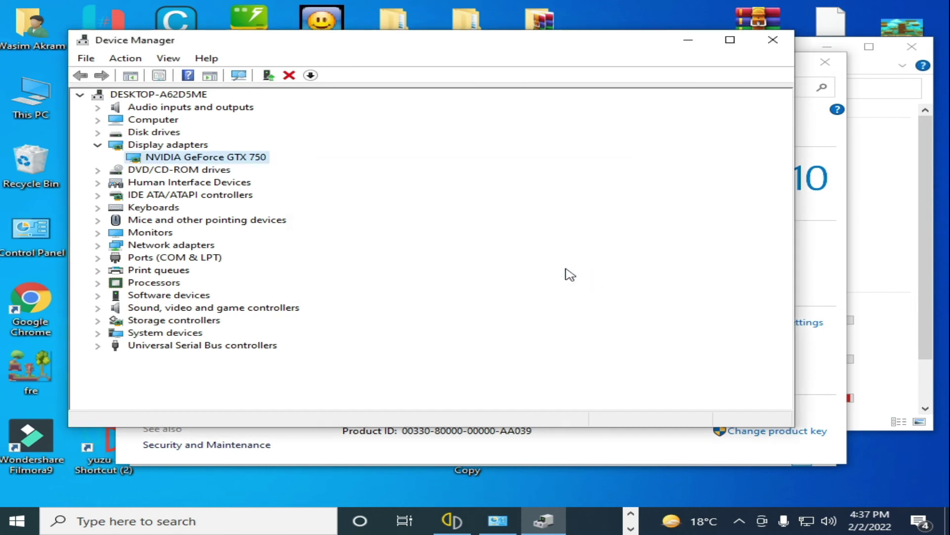
left_click(757, 44)
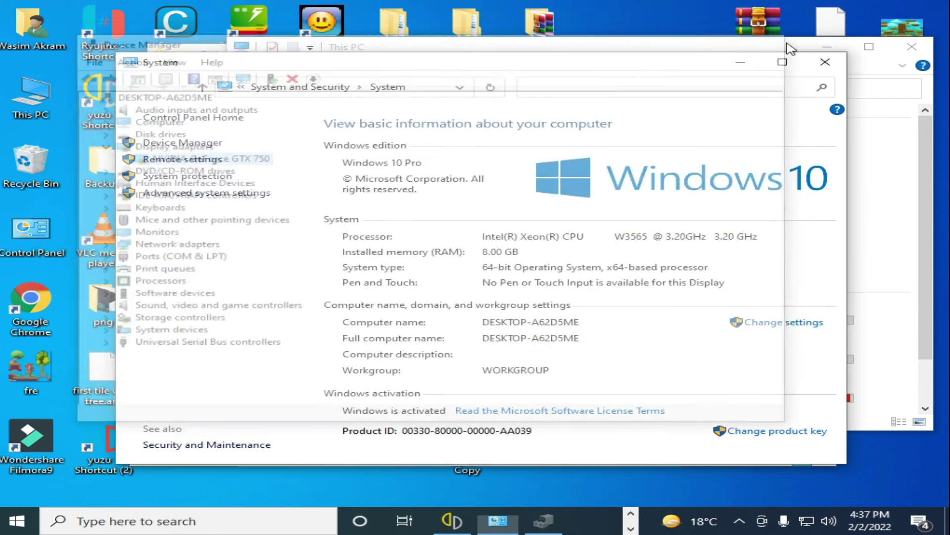
left_click(825, 62)
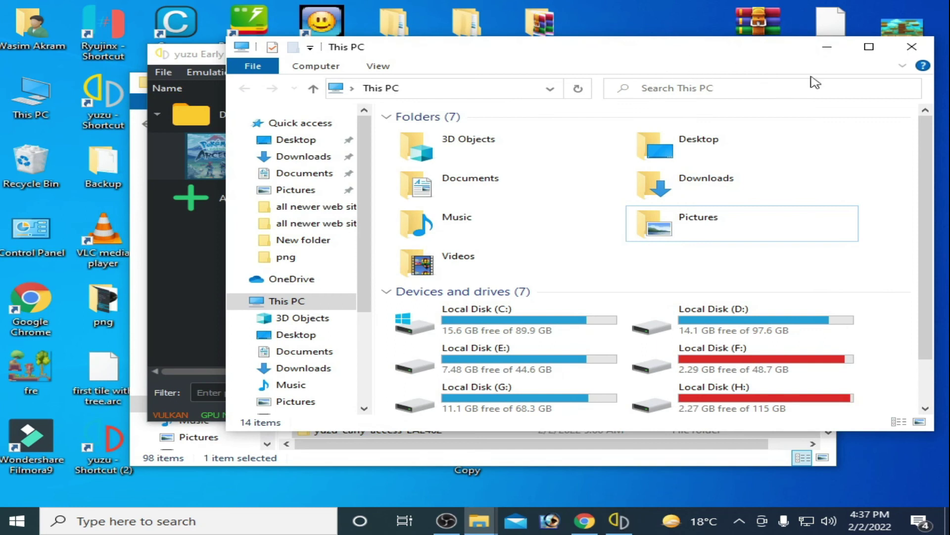
Close This PC and remove Pokémon Legends: Arceus's OpenGL pipeline cache, dismissing the missing-cache error.
left_click(911, 46)
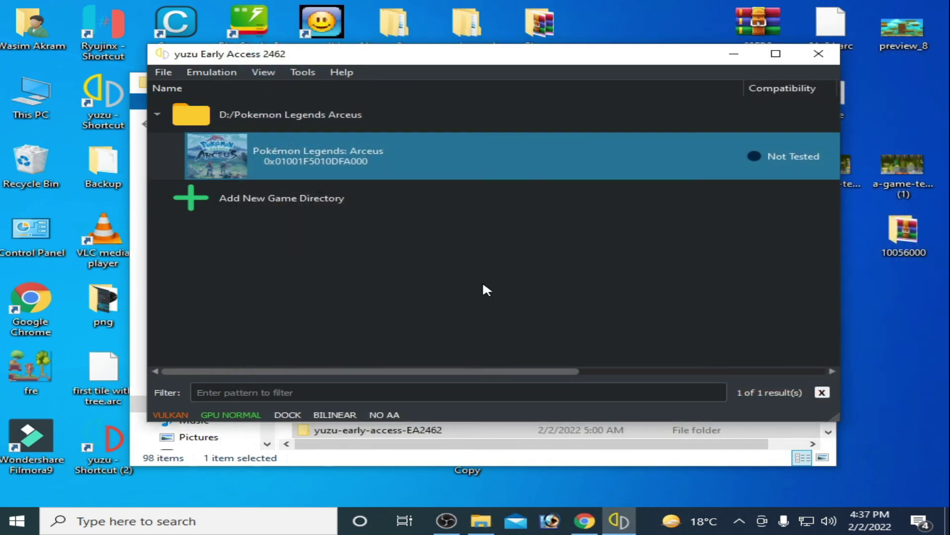
right_click(275, 155)
mouse_move(531, 292)
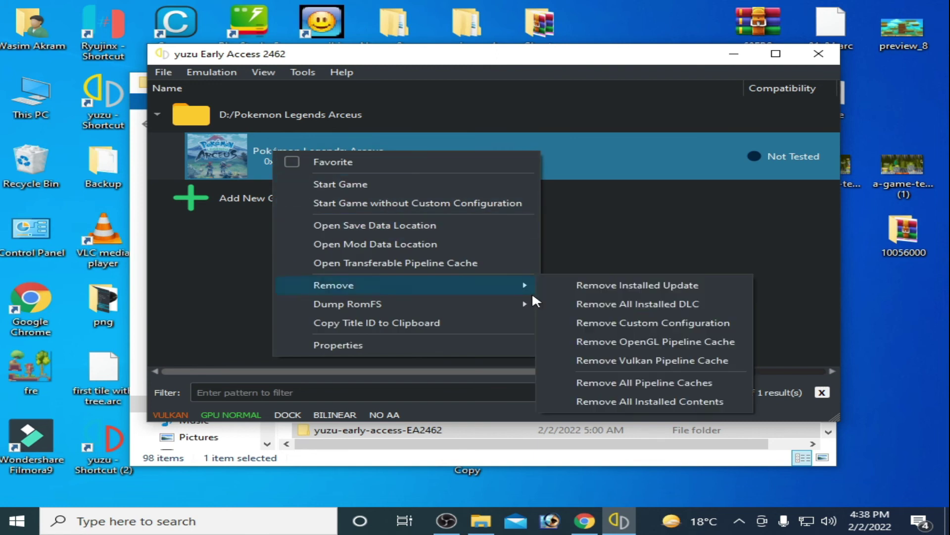
left_click(673, 340)
left_click(486, 262)
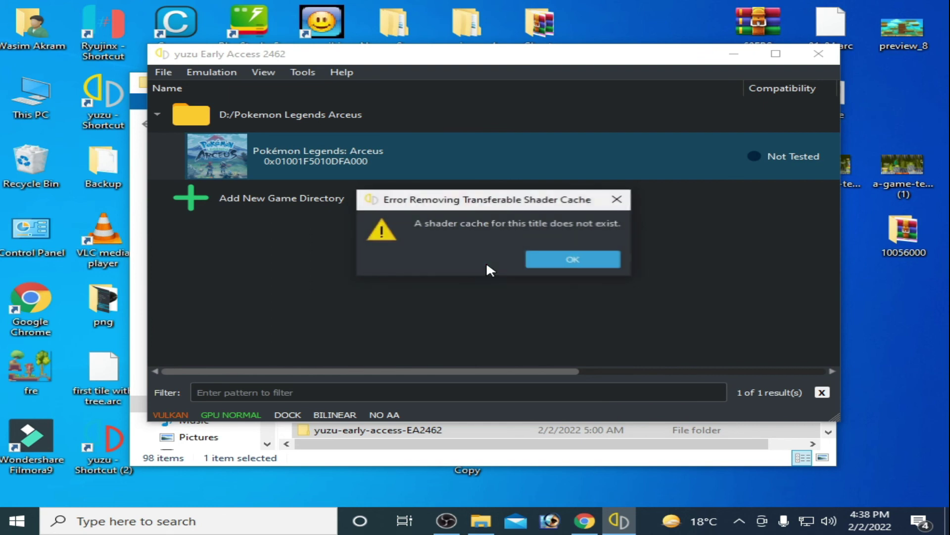
left_click(547, 261)
Remove the game's Vulkan pipeline cache and acknowledge the success message.
right_click(347, 156)
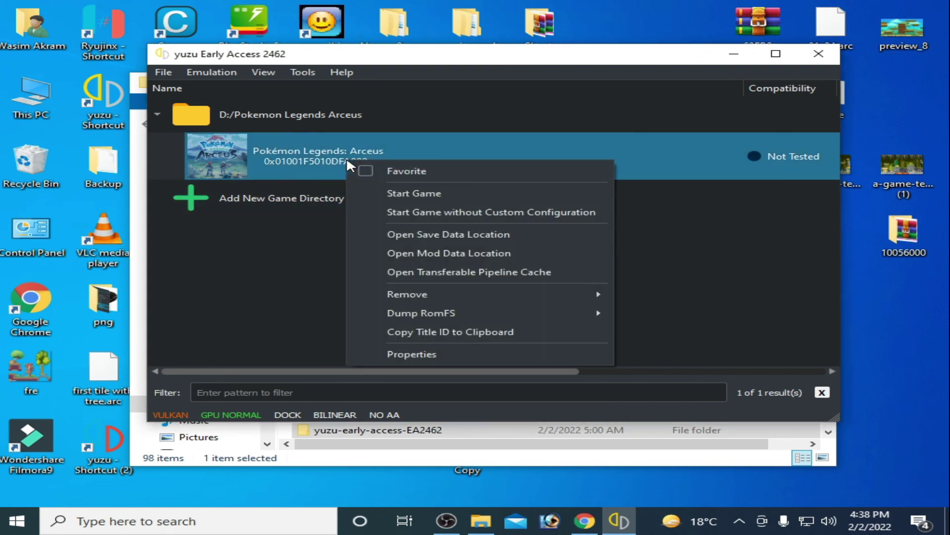
mouse_move(582, 294)
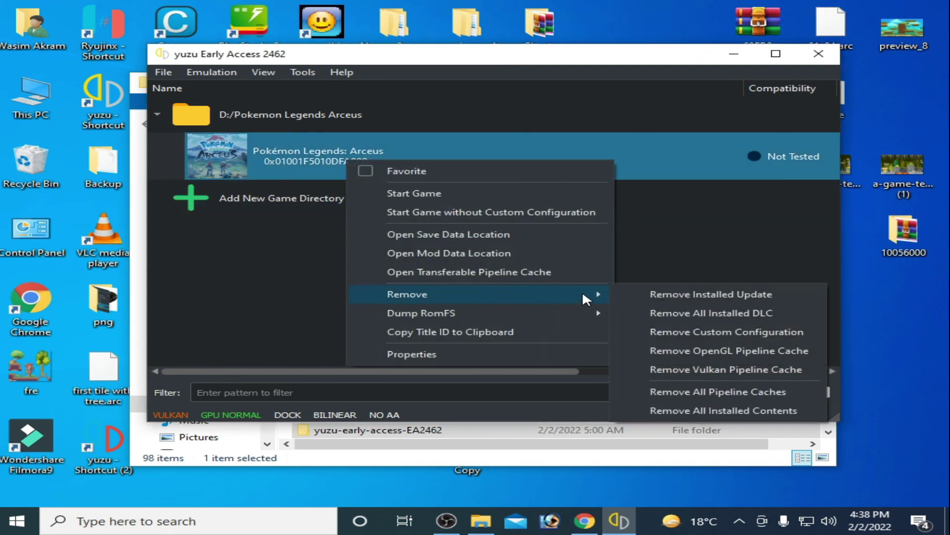
left_click(736, 370)
left_click(480, 260)
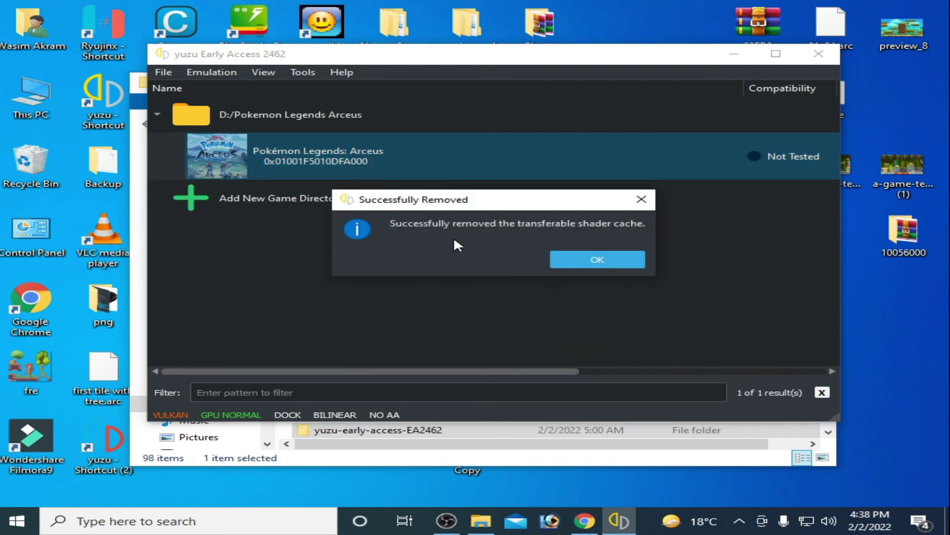
left_click(554, 253)
Delete all pipeline caches for the game, then close yuzu.
right_click(357, 149)
mouse_move(604, 289)
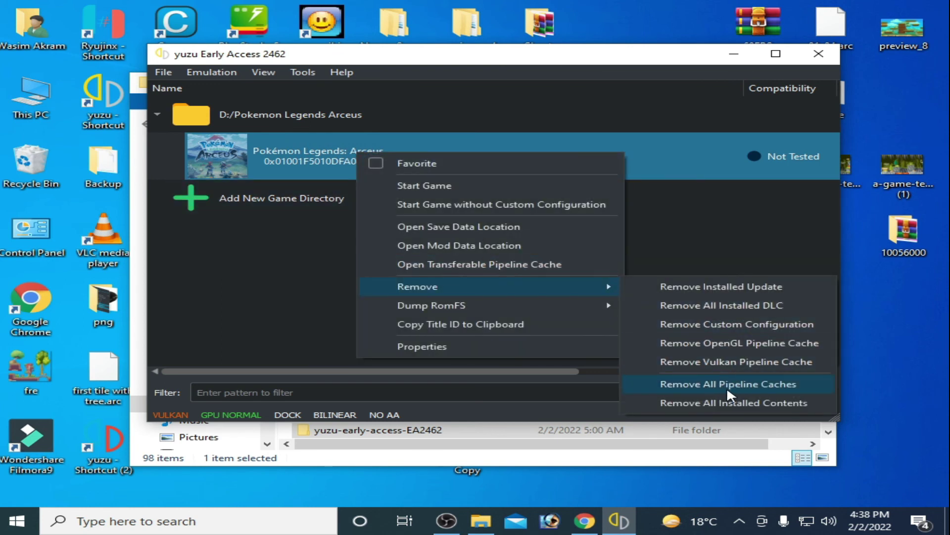
left_click(749, 383)
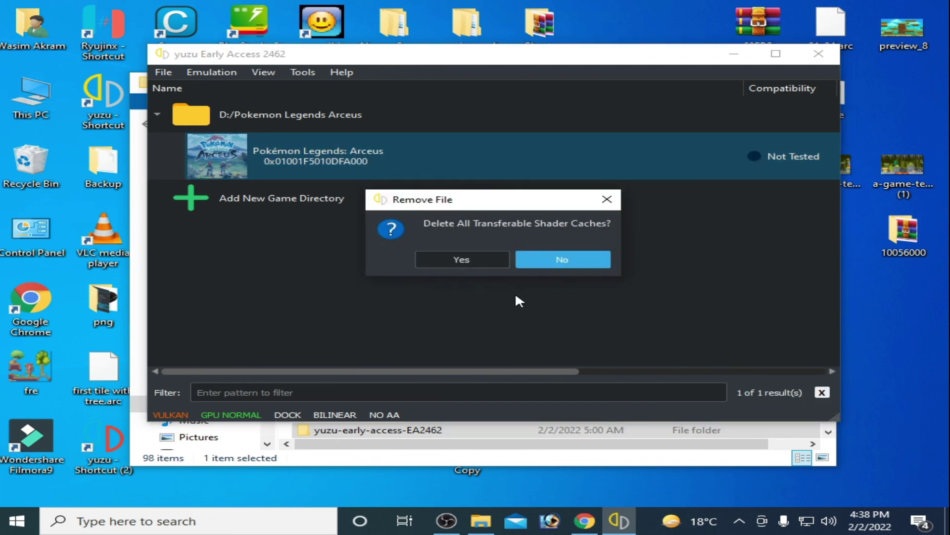
left_click(480, 259)
left_click(614, 261)
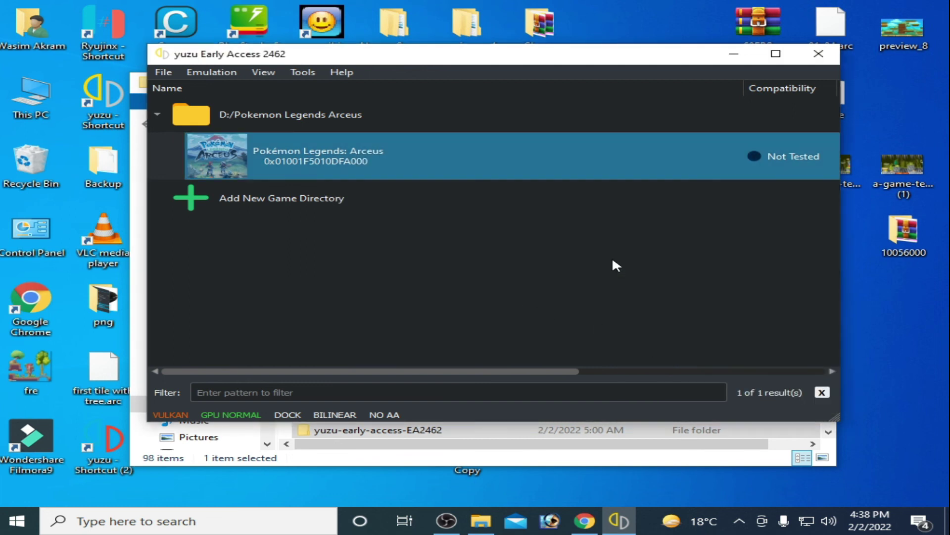
left_click(819, 55)
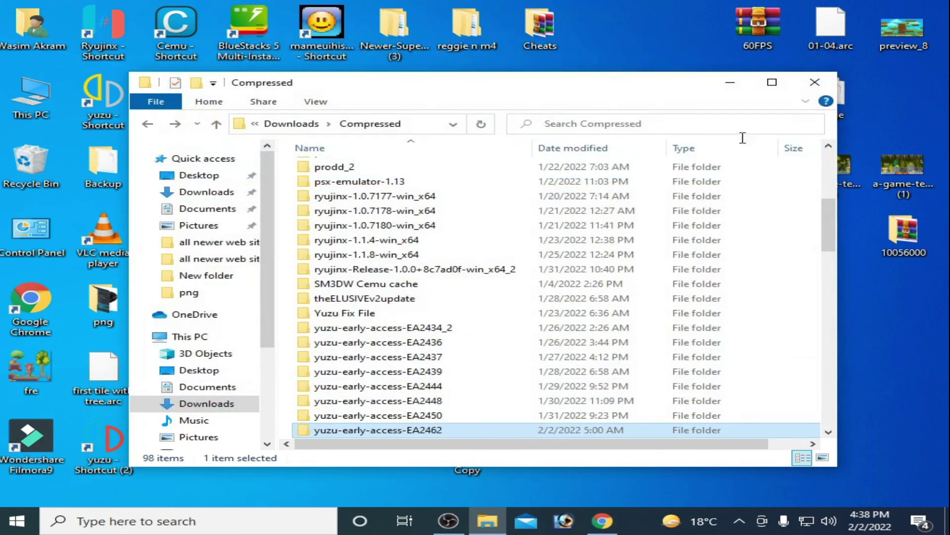
Run yuzu.exe from the yuzu-early-access-EA2462\yuzu-early-access folder.
double_click(393, 430)
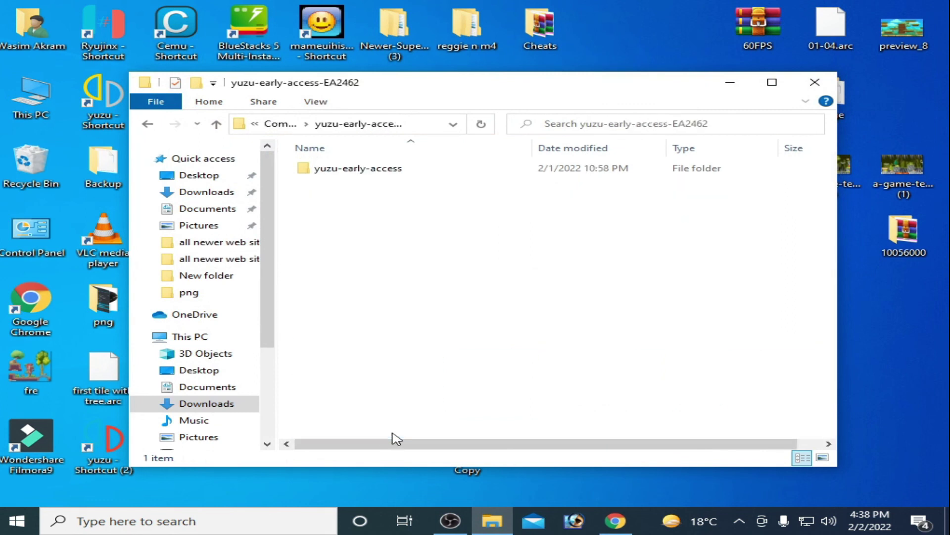
double_click(346, 169)
double_click(329, 343)
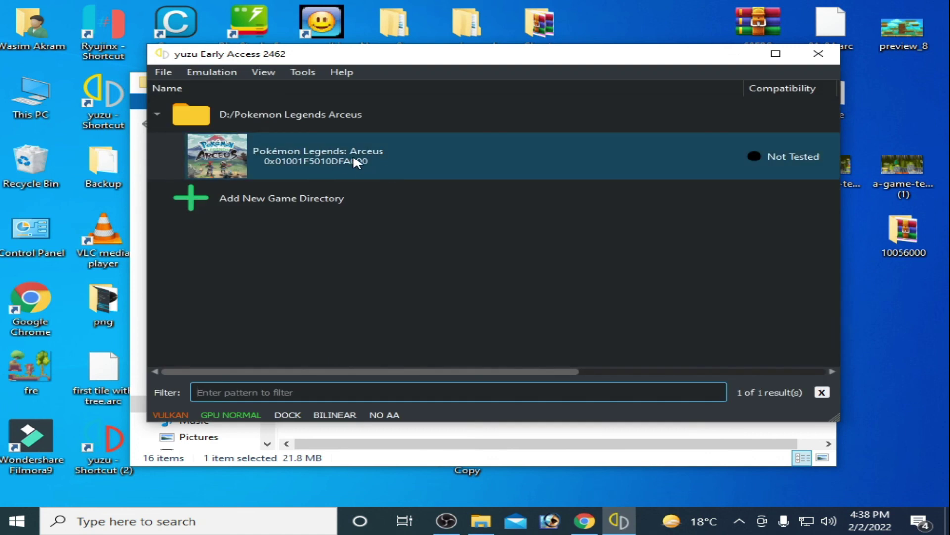
Launch Pokémon Legends: Arceus from the yuzu game list.
double_click(313, 155)
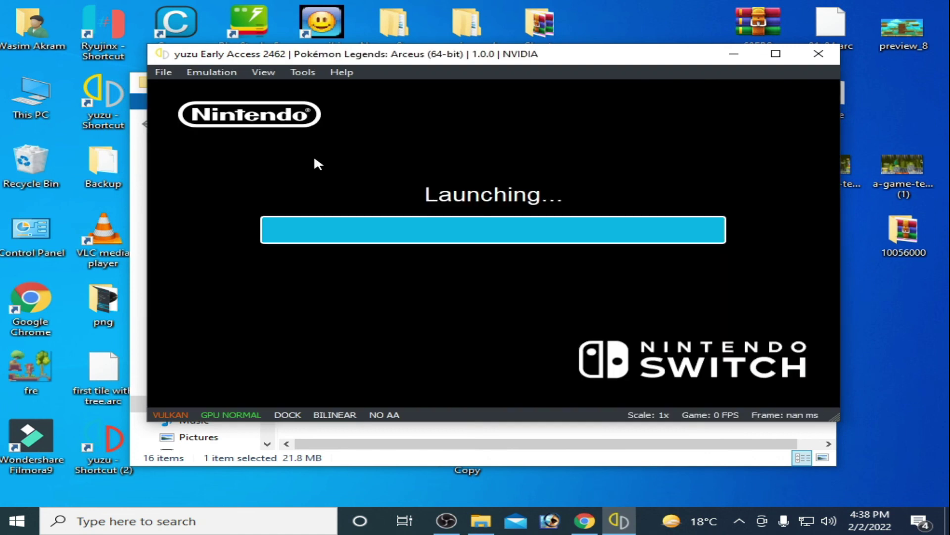